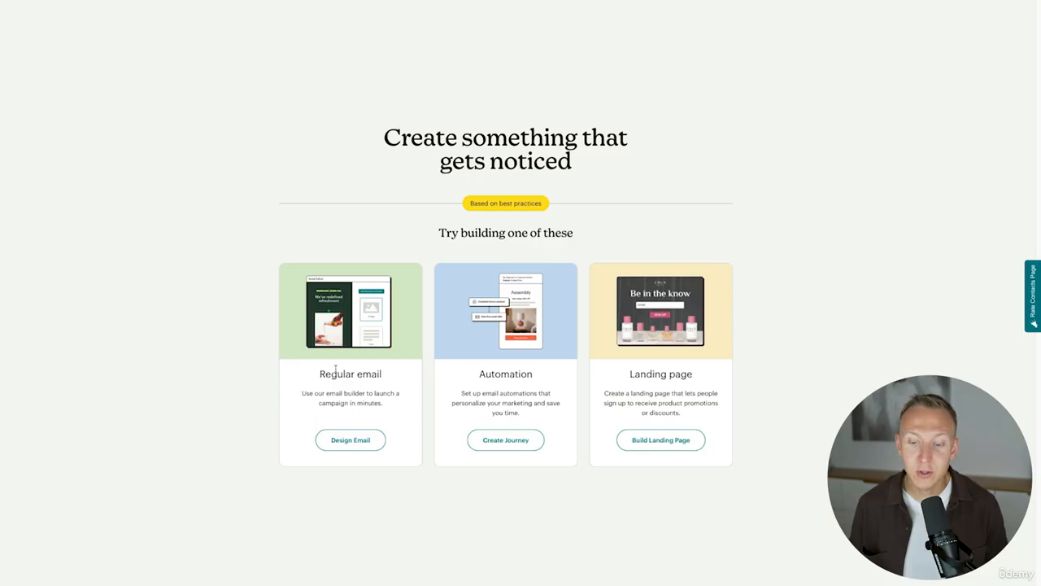
Start designing a regular email and open the Basic layouts gallery.
click(356, 444)
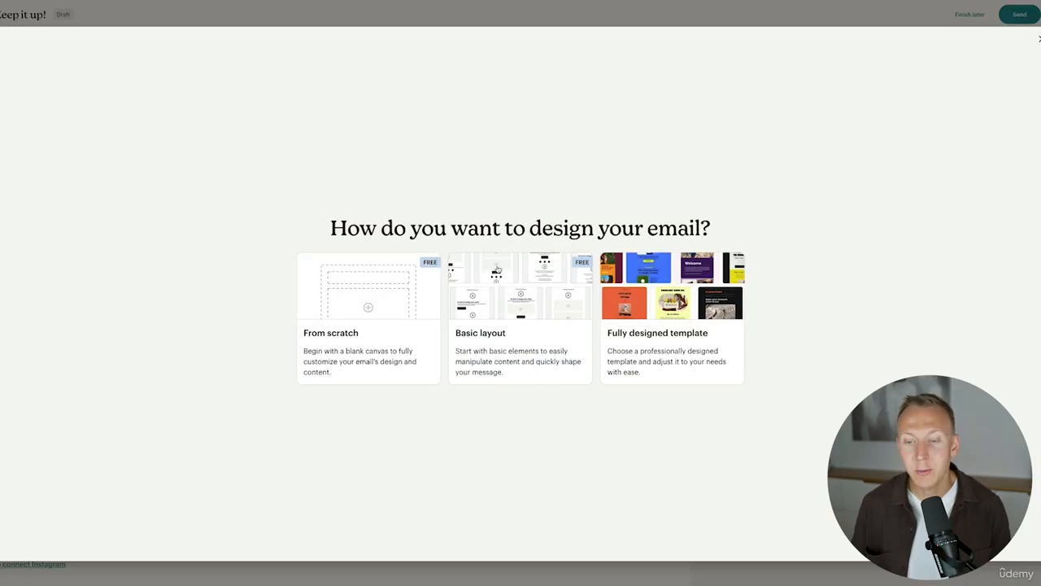
click(528, 291)
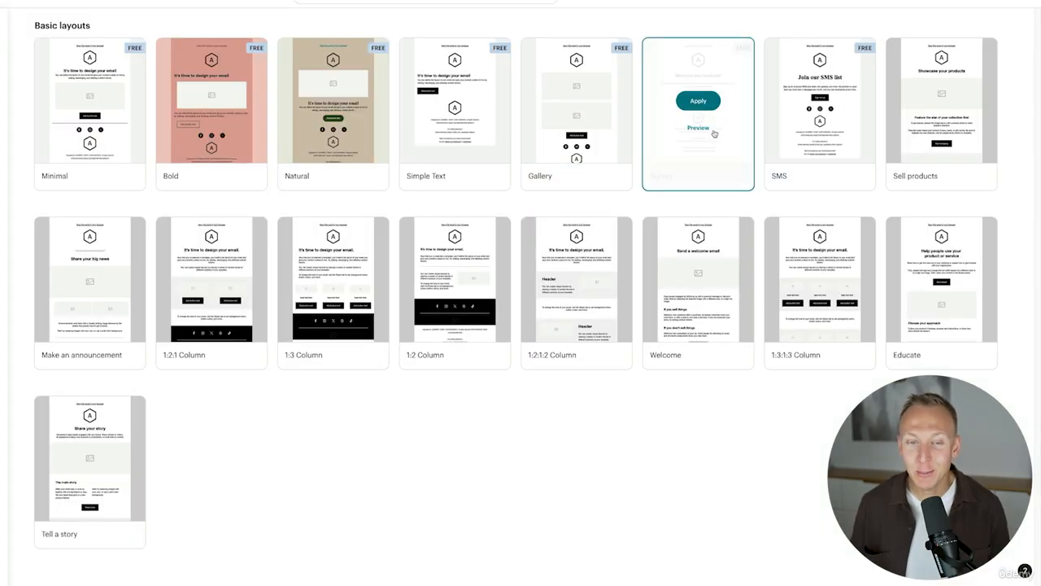
mouse_move(67, 69)
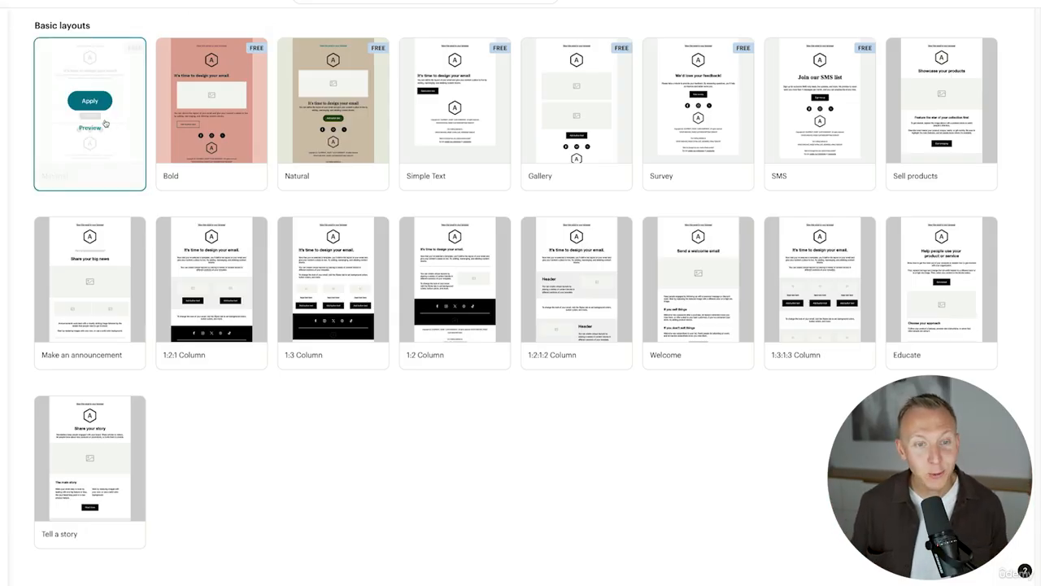
Apply the Minimal layout, delete its top logo and move the image block above the heading.
click(92, 101)
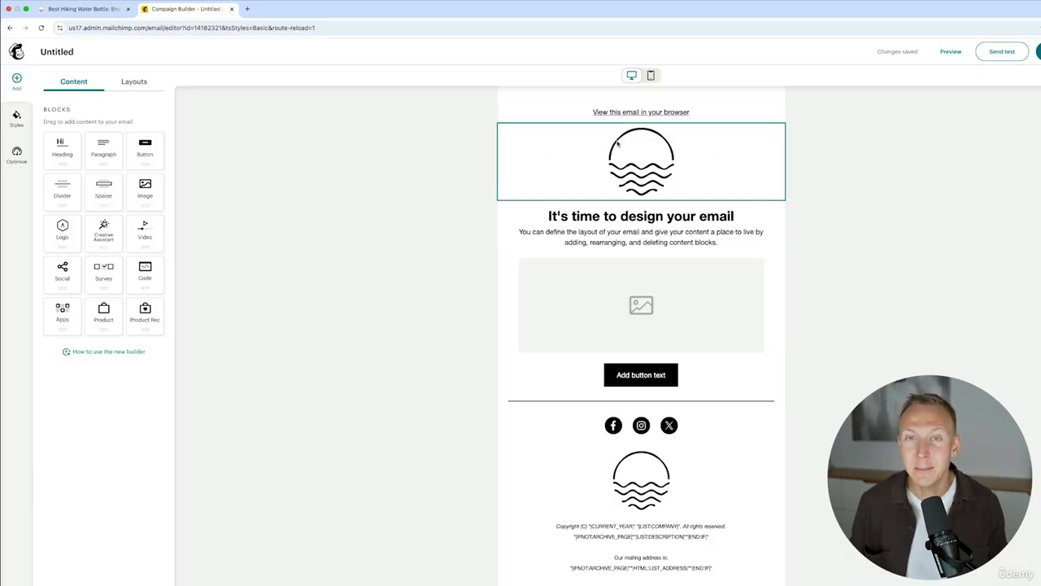
click(727, 163)
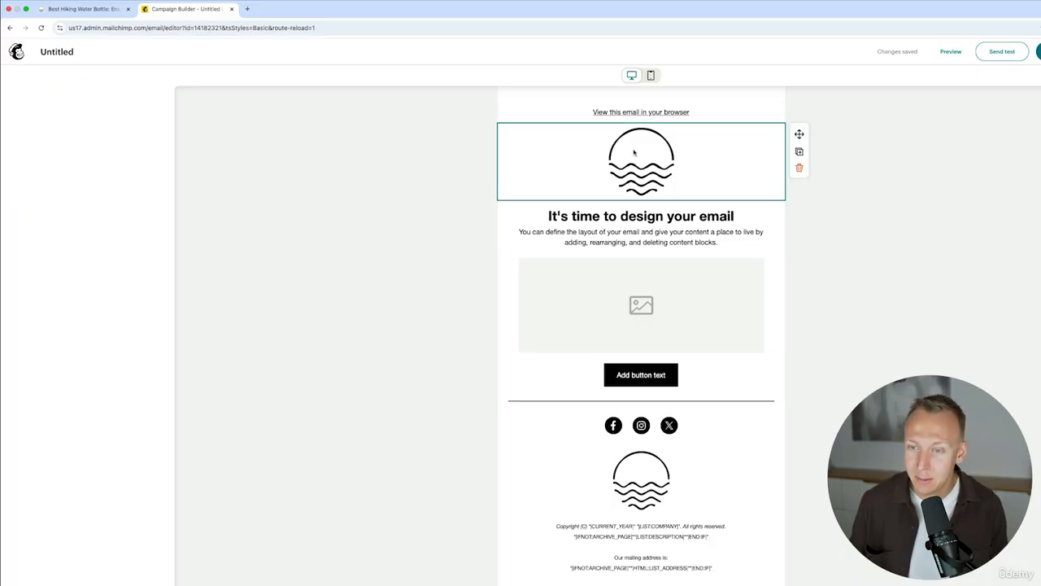
click(798, 168)
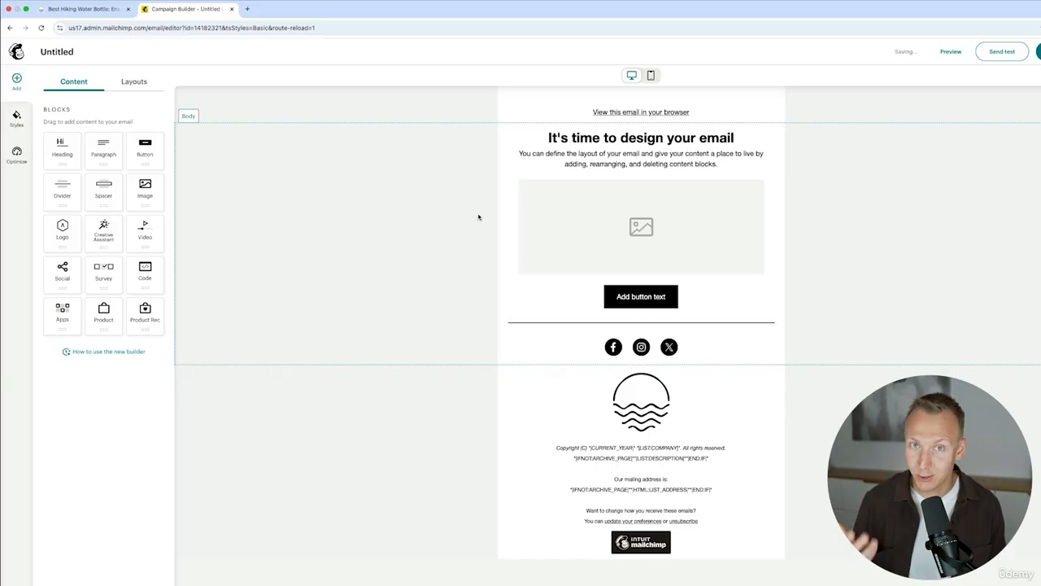
click(695, 224)
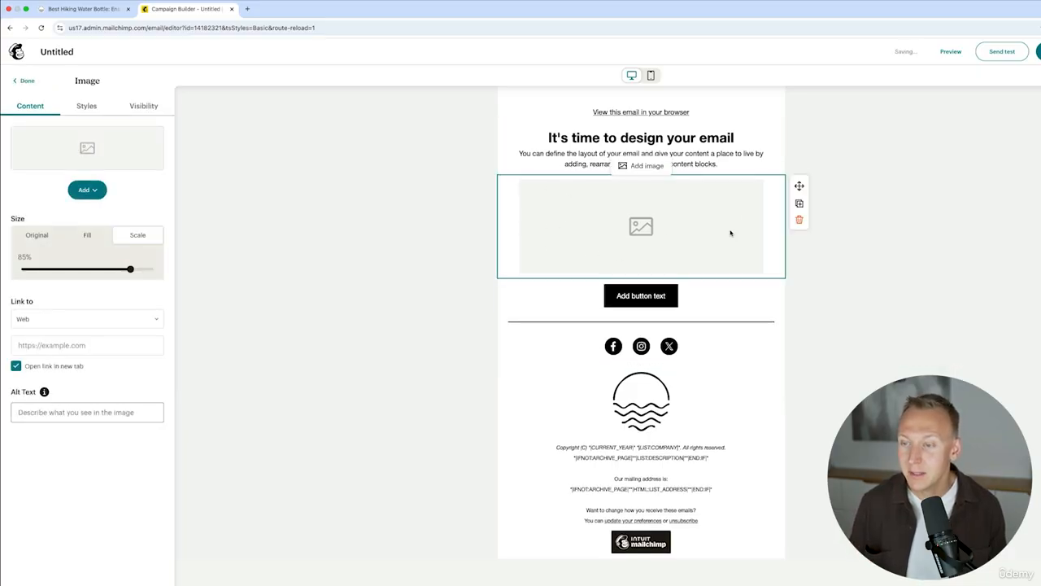
drag(799, 186, 651, 129)
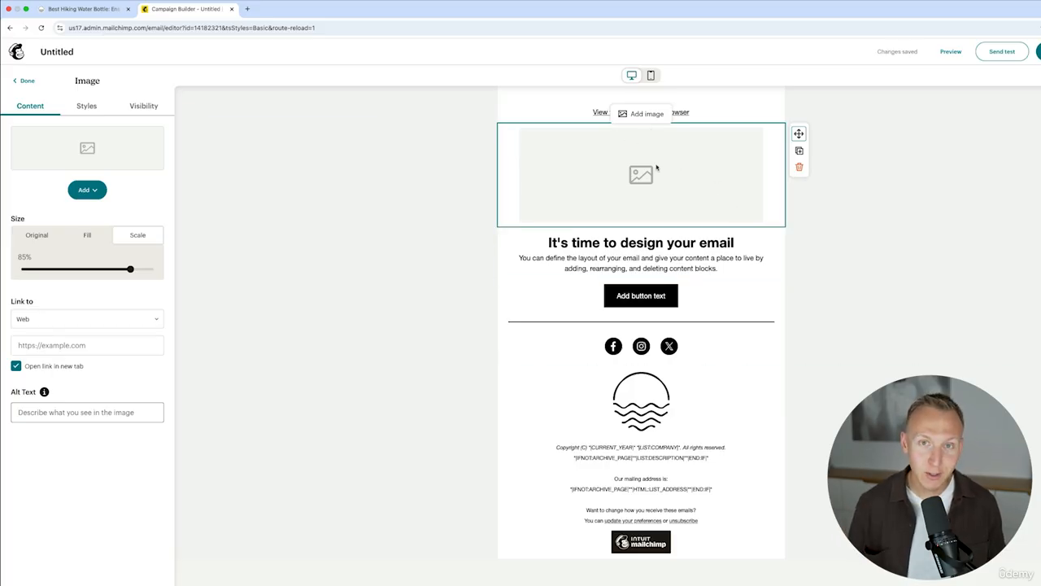
Download the hiking photo from the WordPress media library.
click(83, 9)
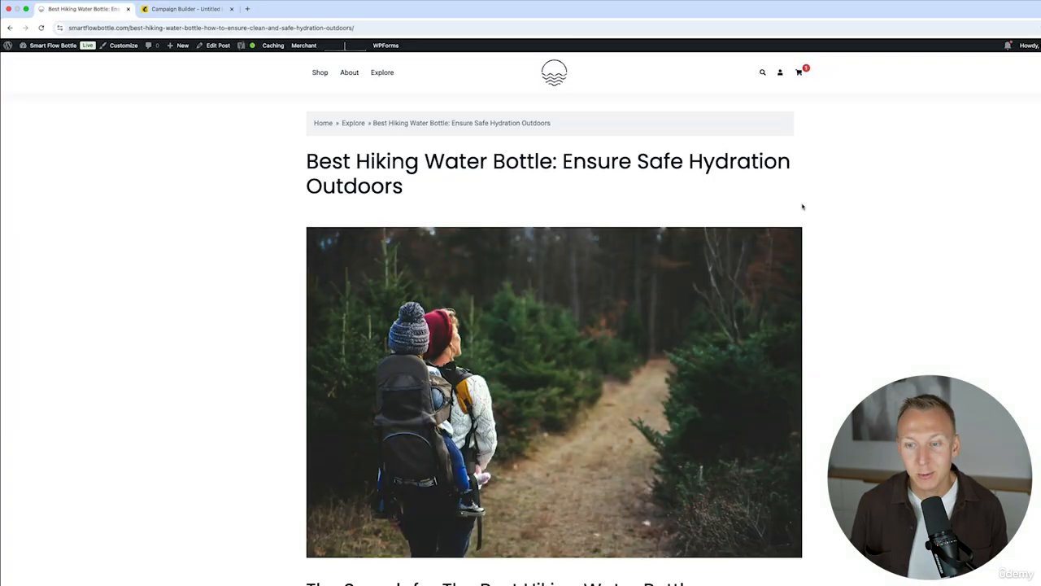
scroll(645, 313, down, 1)
scroll(748, 433, up, 1)
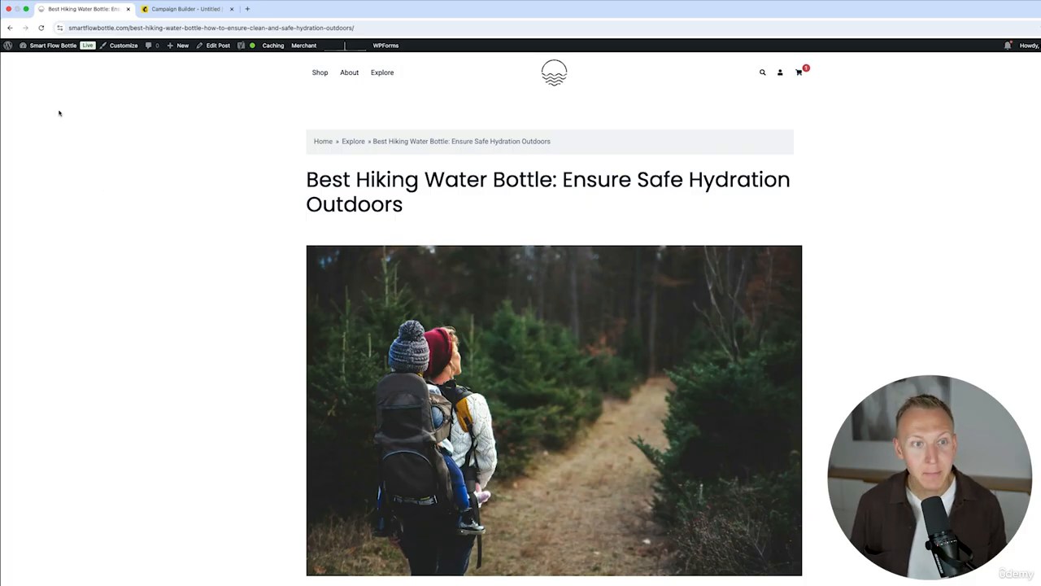
mouse_move(37, 46)
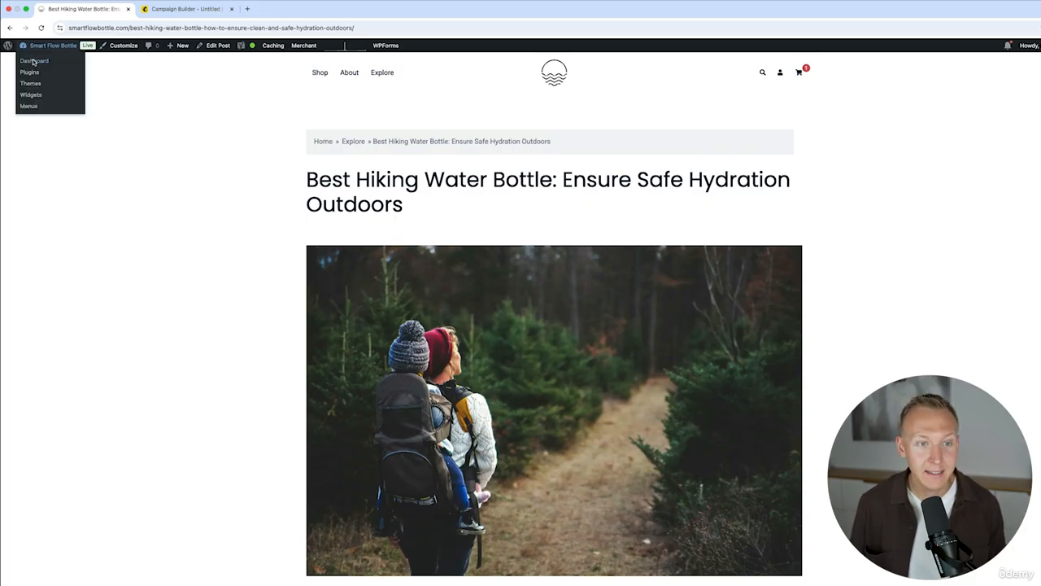
click(34, 61)
mouse_move(65, 160)
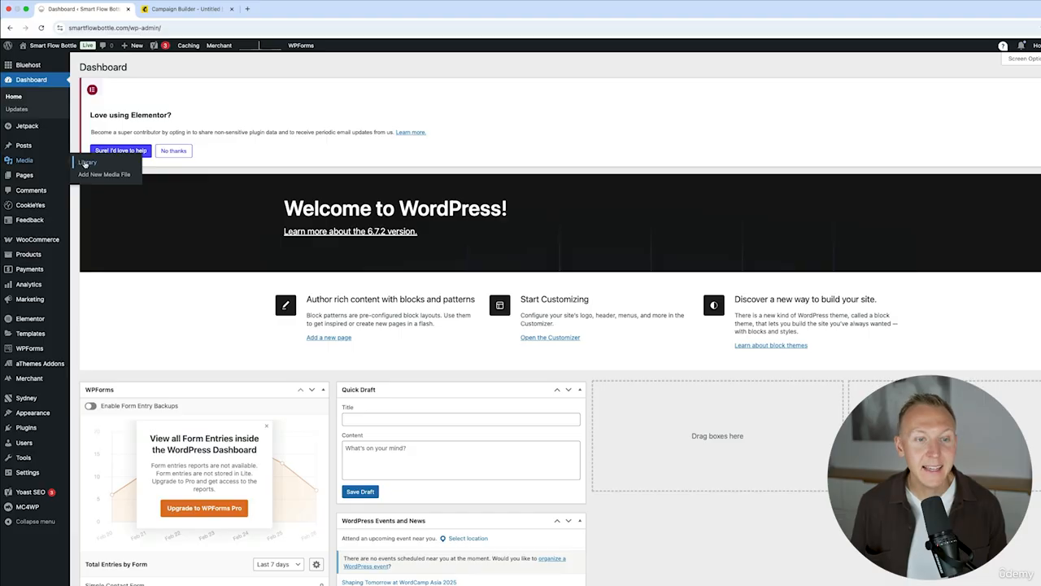
click(85, 163)
click(218, 216)
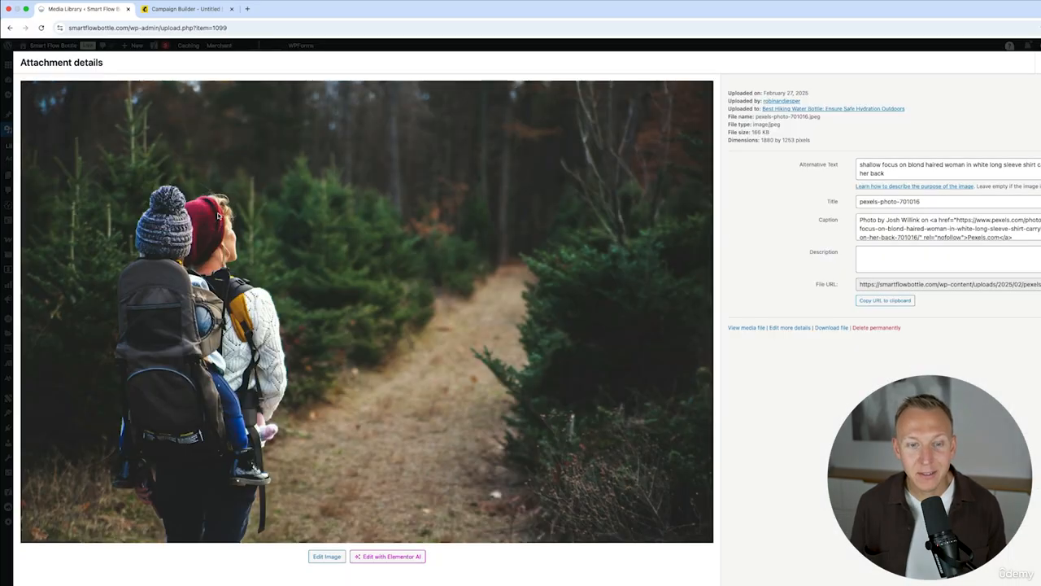
click(831, 328)
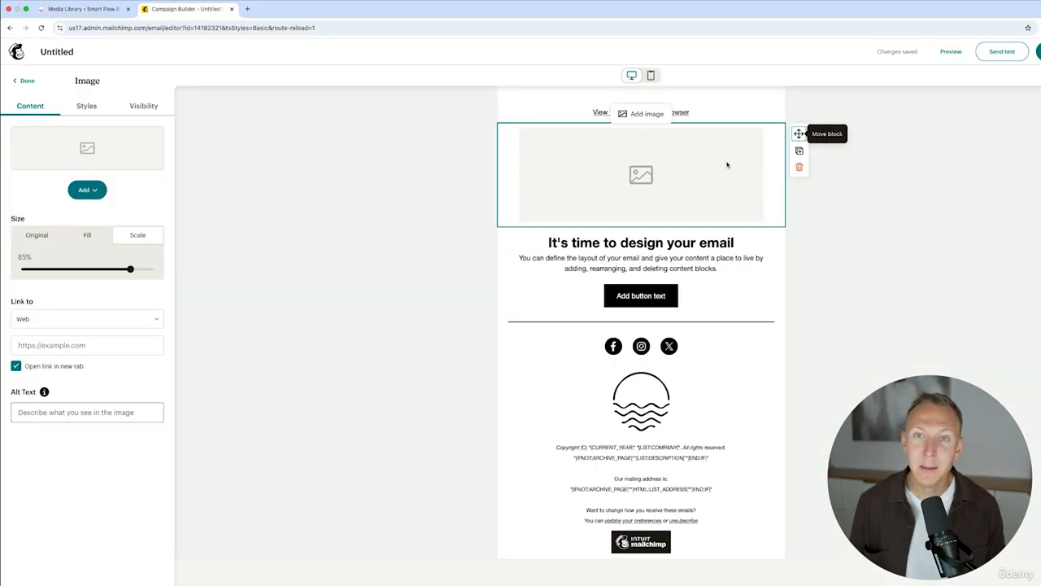
Upload the downloaded hiking photo into the image block and scale it down to 60%.
click(87, 190)
click(97, 211)
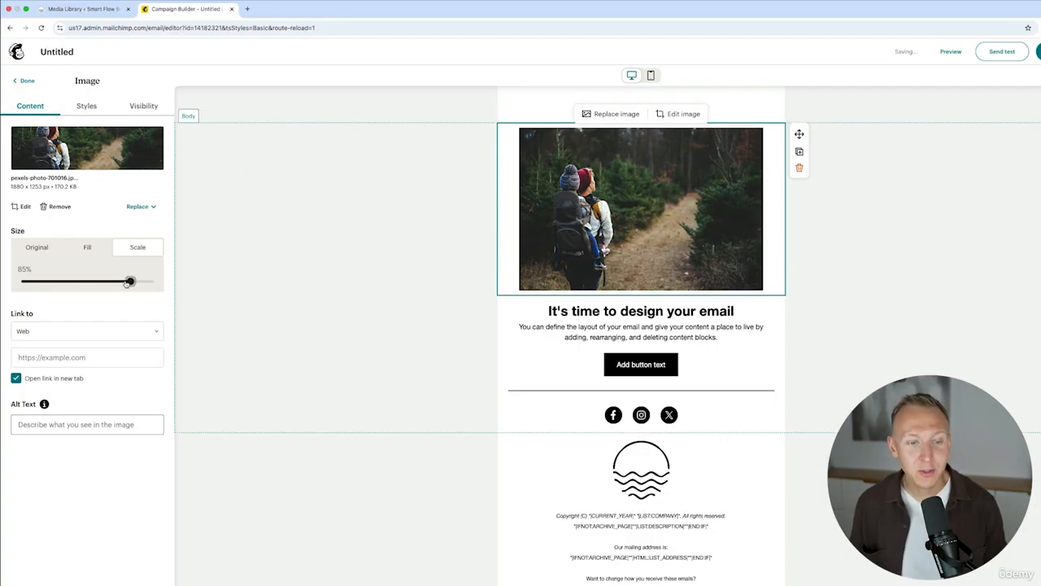
drag(129, 282, 94, 289)
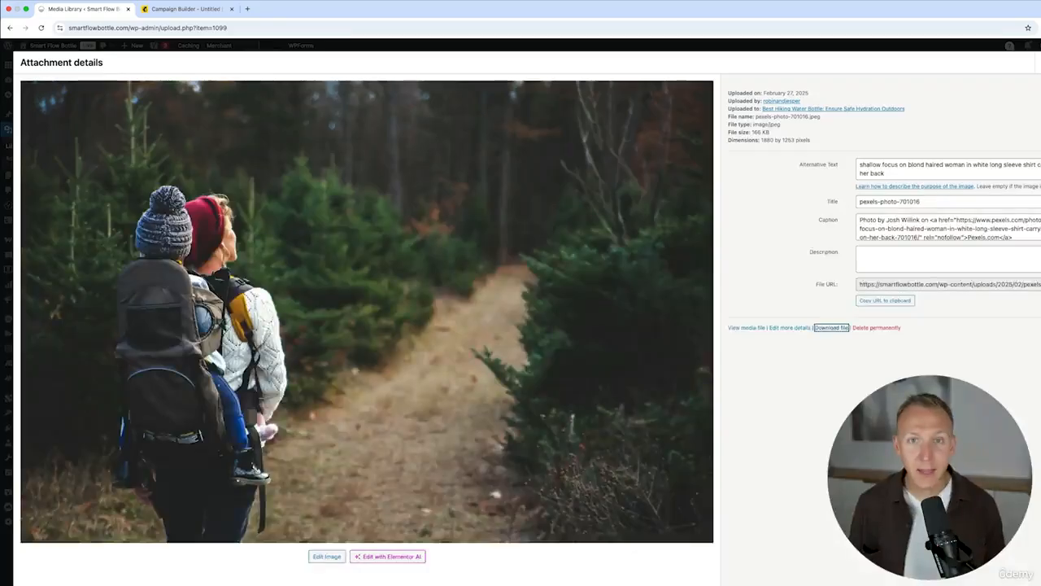
Link the email photo to the hiking water bottle post's URL copied from WordPress.
click(1038, 62)
mouse_move(30, 117)
click(89, 116)
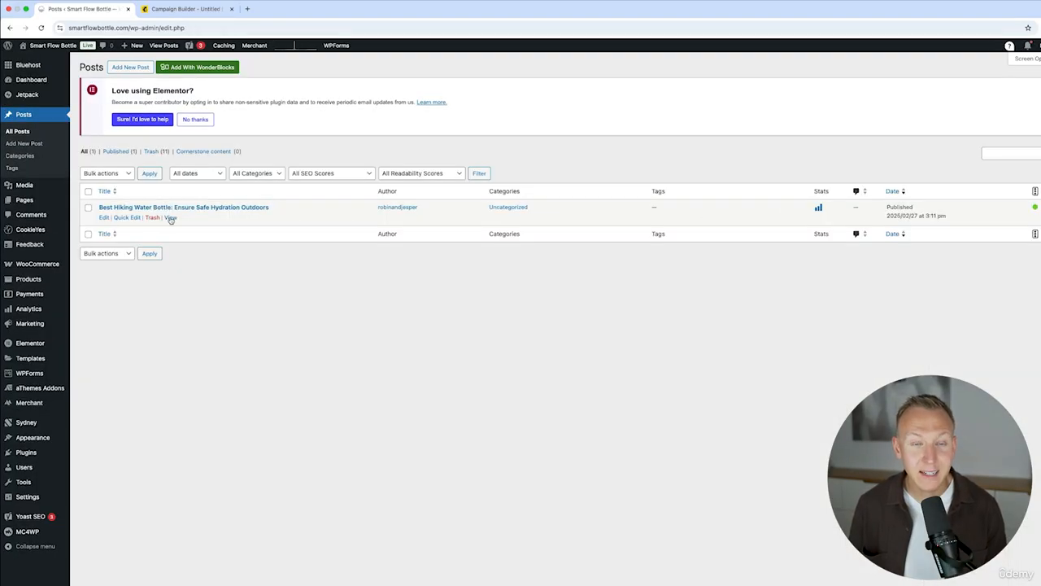
click(170, 218)
click(339, 27)
key(super+c)
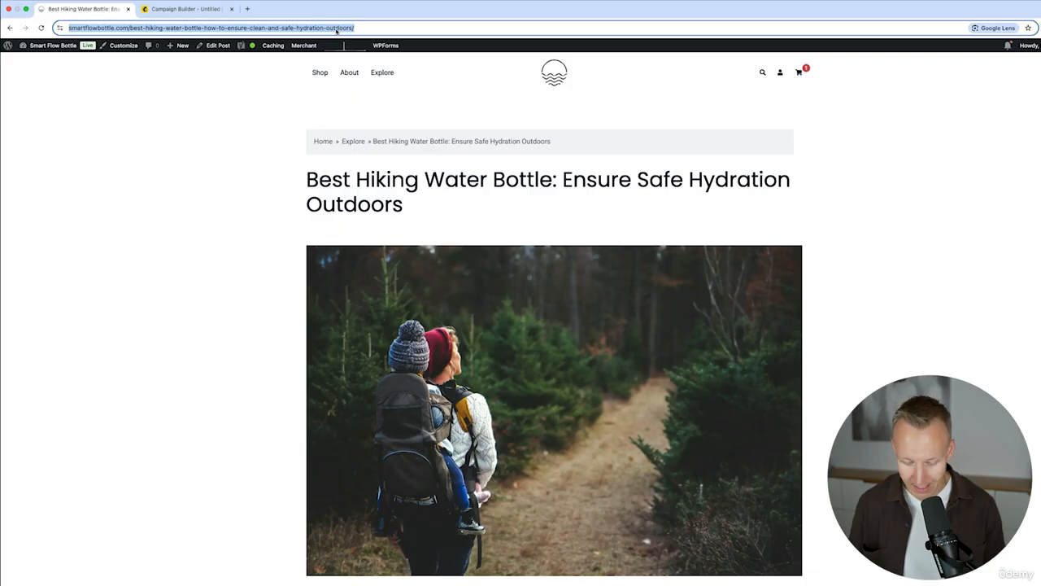
click(62, 356)
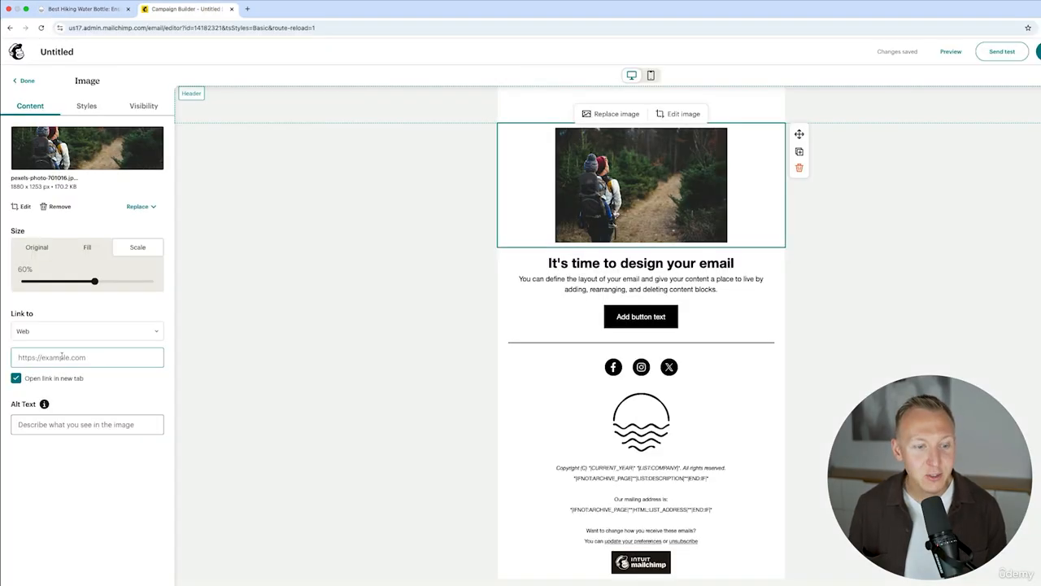
key(super+v)
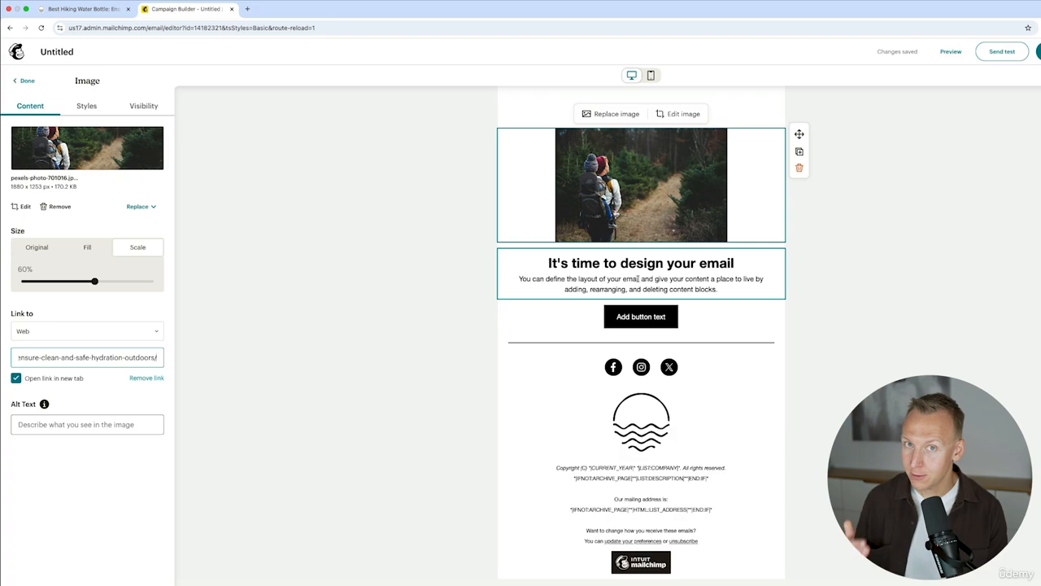
Close the Image and Body Section panels to get back to the Blocks list.
click(465, 221)
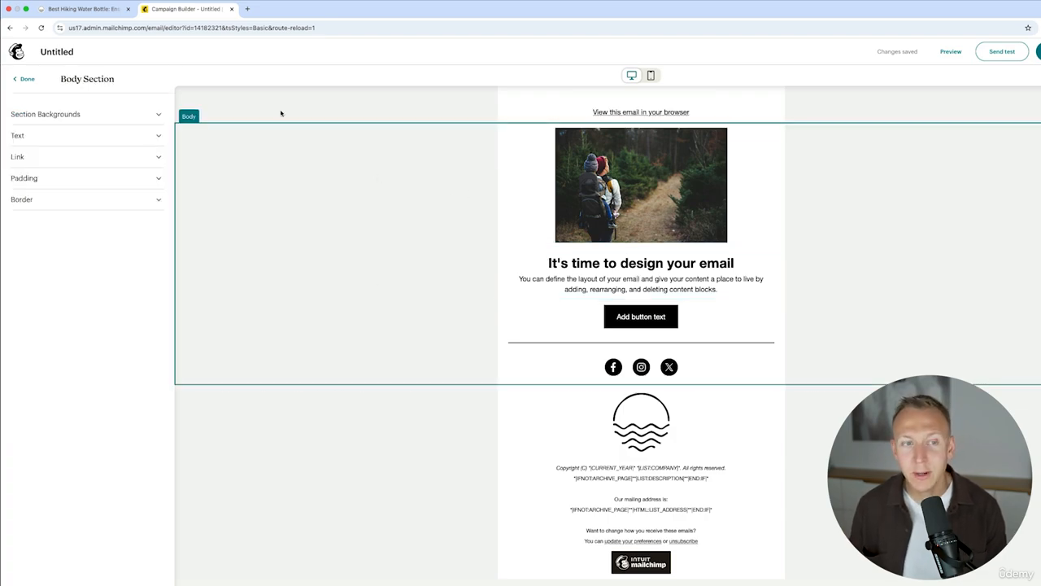
click(22, 80)
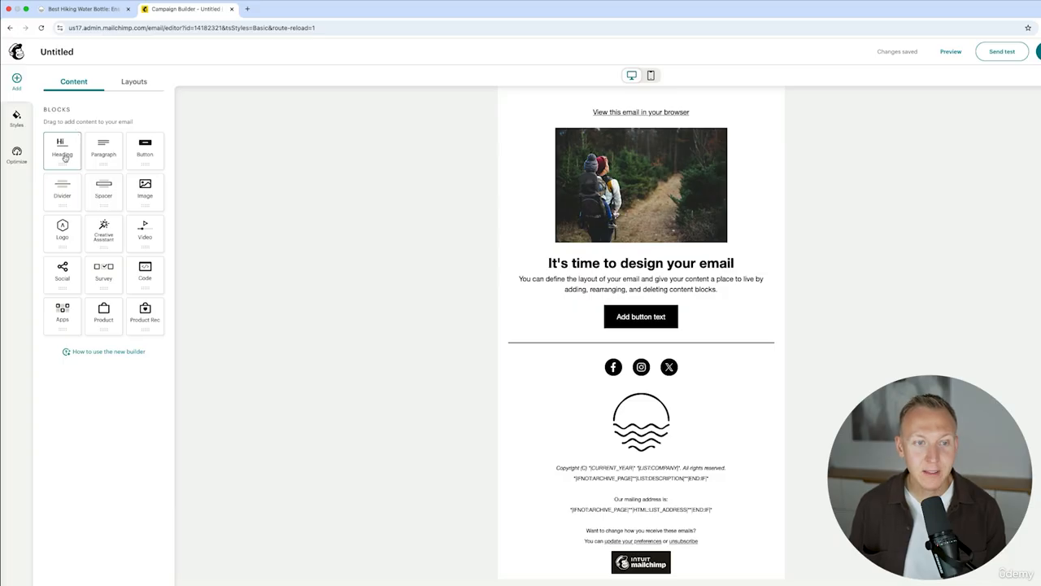
Add a heading below the photo containing the blog title 'Best Hiking Water Bottle: Ensure Safe Hydration Outdoors'.
drag(66, 150, 640, 251)
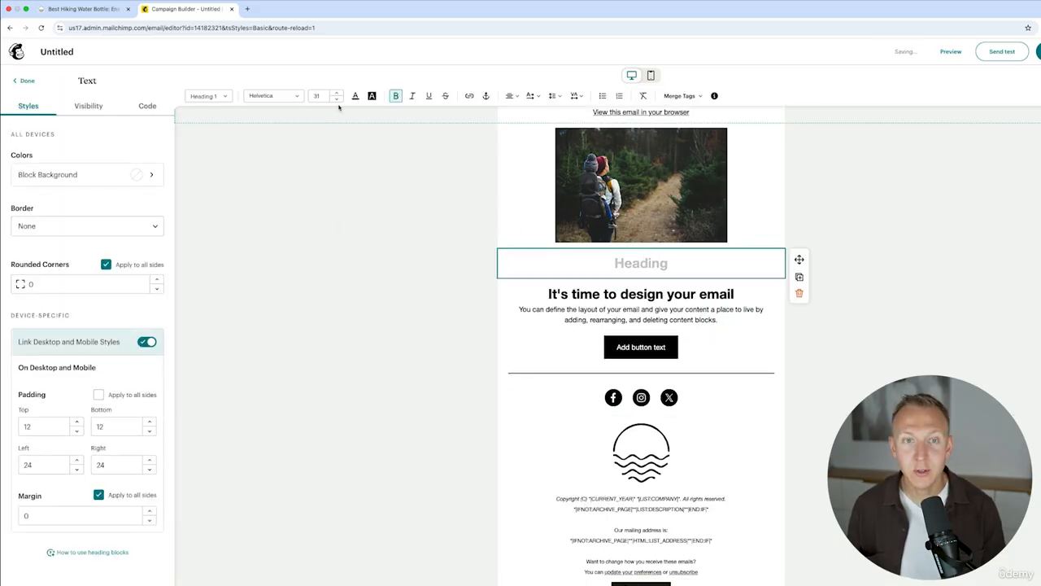
click(81, 9)
drag(421, 213, 263, 174)
key(ctrl+c)
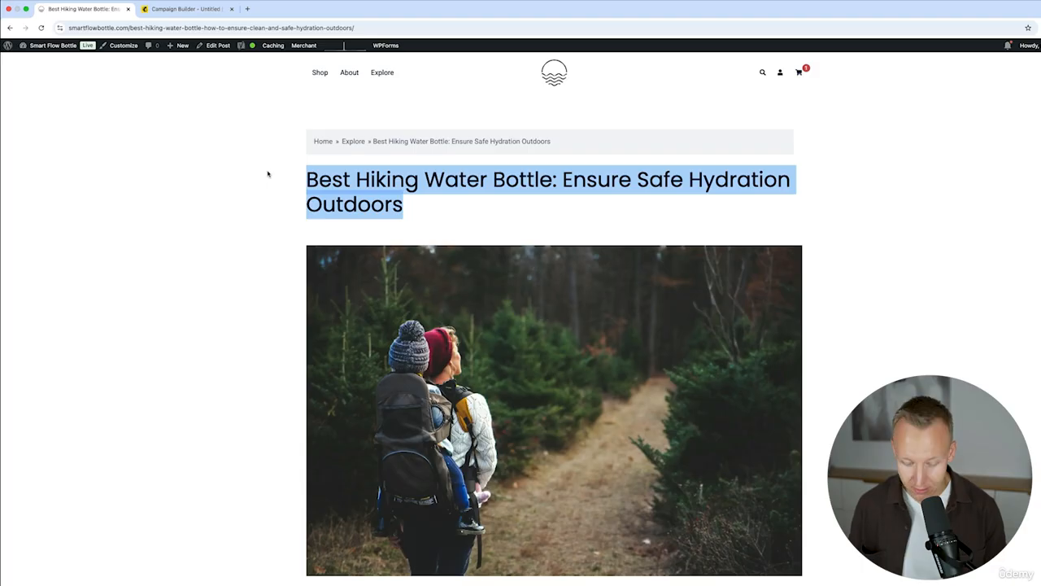
key(ctrl+Tab)
key(ctrl+v)
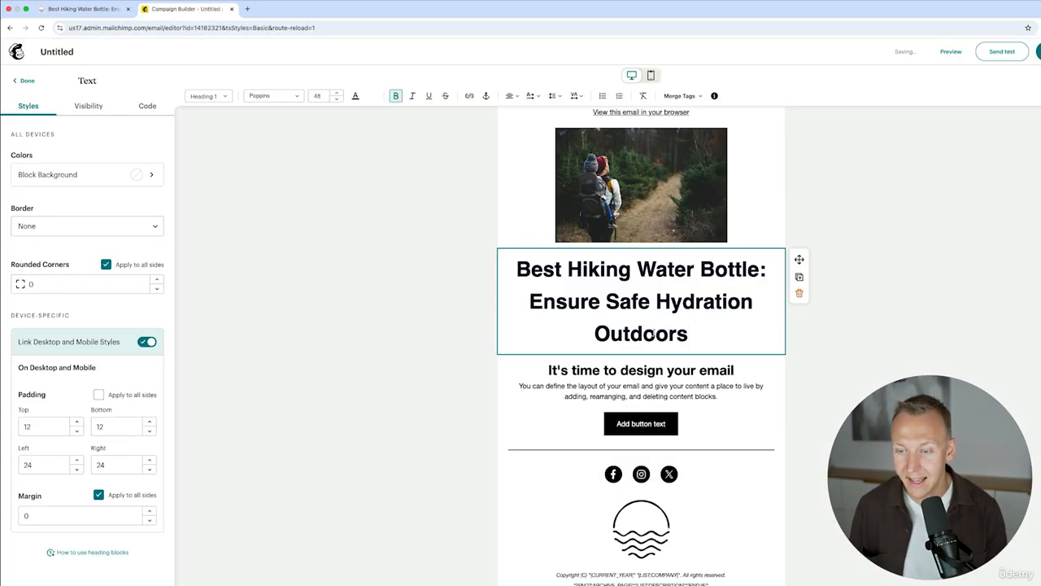
Set the new heading to size 20 and delete the 'It's time to design your email' placeholder.
drag(692, 334, 502, 262)
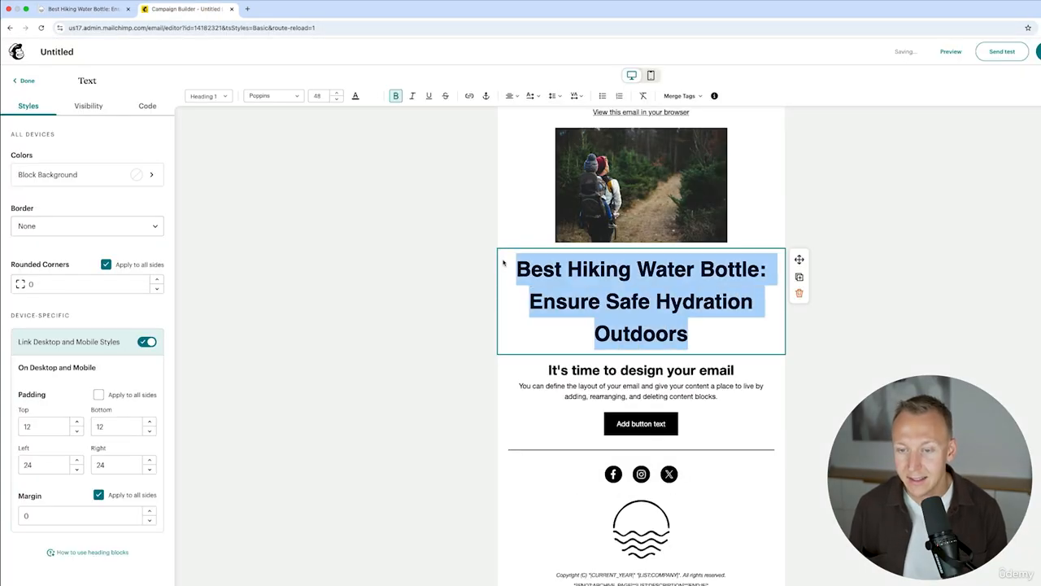
click(336, 99)
click(336, 99)
click(336, 100)
click(336, 99)
click(336, 99)
click(336, 99)
click(336, 99)
click(336, 99)
click(336, 99)
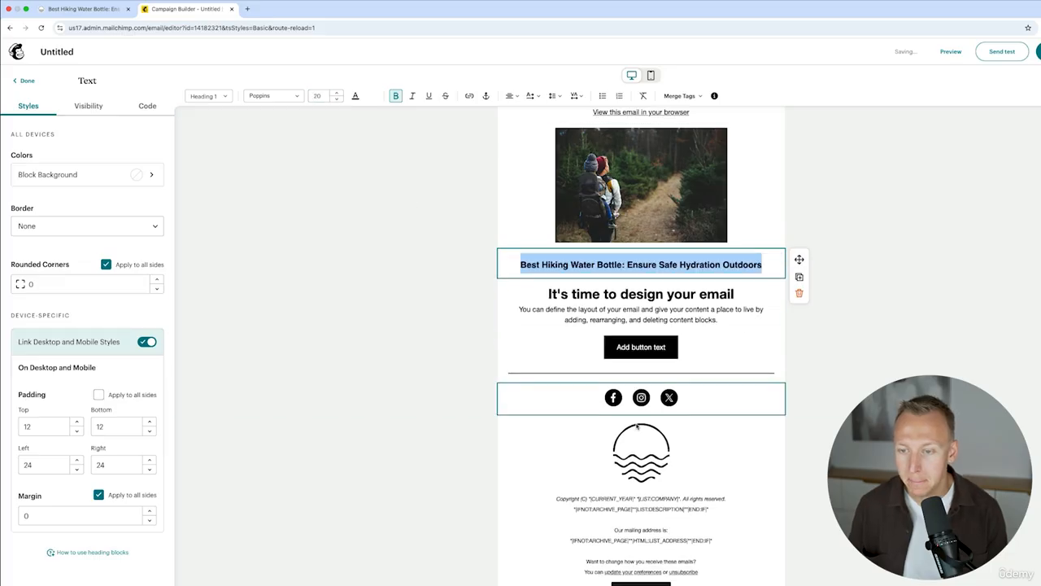
click(644, 295)
drag(734, 299, 547, 295)
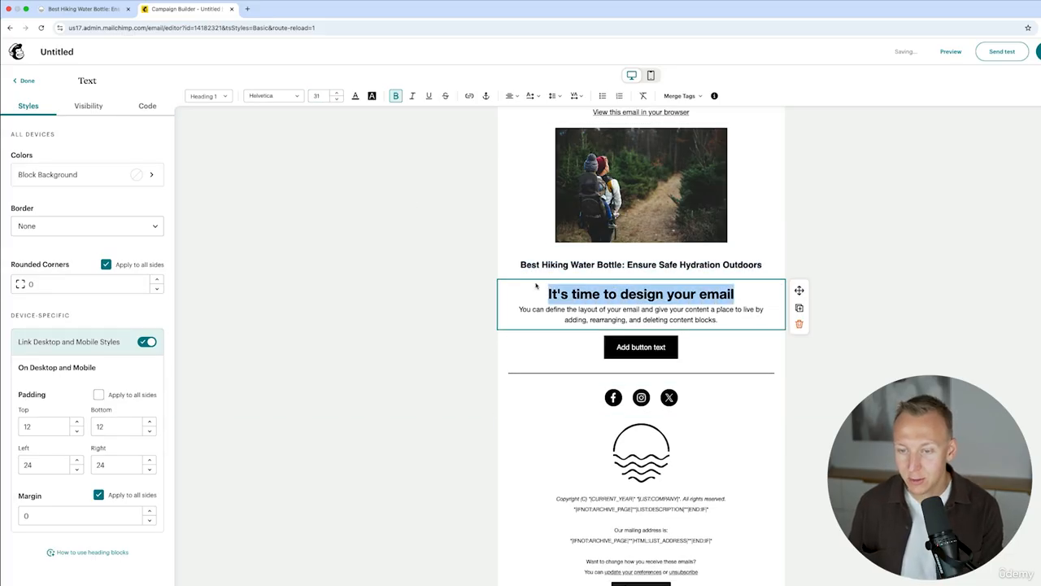
key(BackSpace)
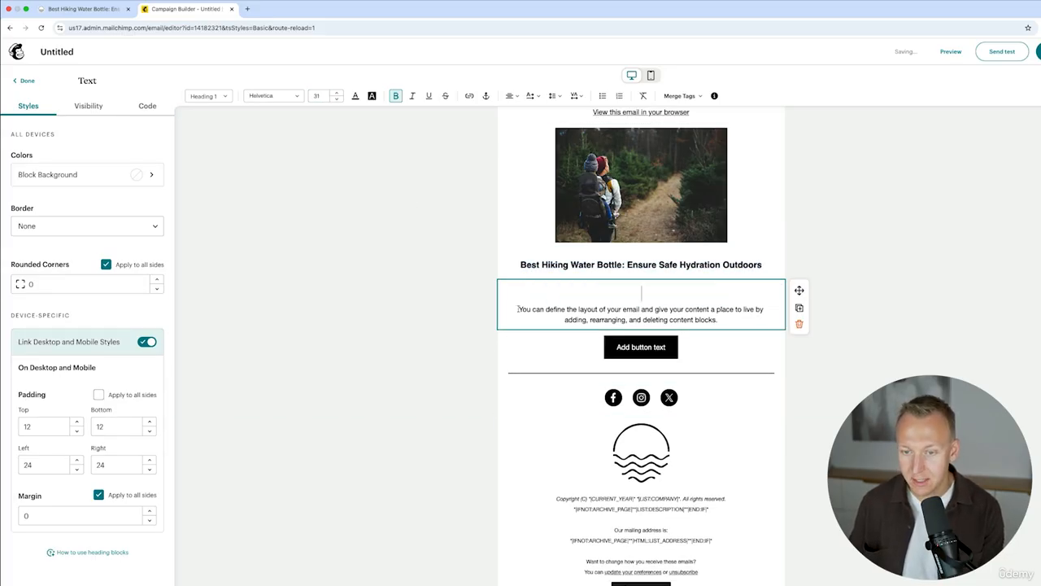
Remove the empty heading line and paste the article's opening paragraph over the placeholder text.
click(518, 309)
key(BackSpace)
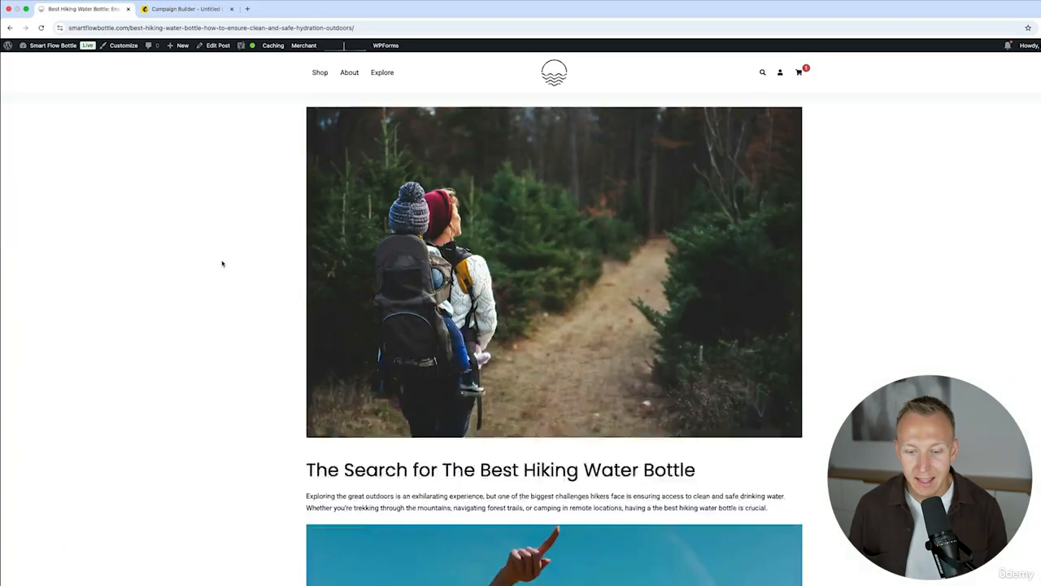
scroll(222, 264, down, 2)
scroll(420, 367, down, 1)
scroll(779, 472, up, 2)
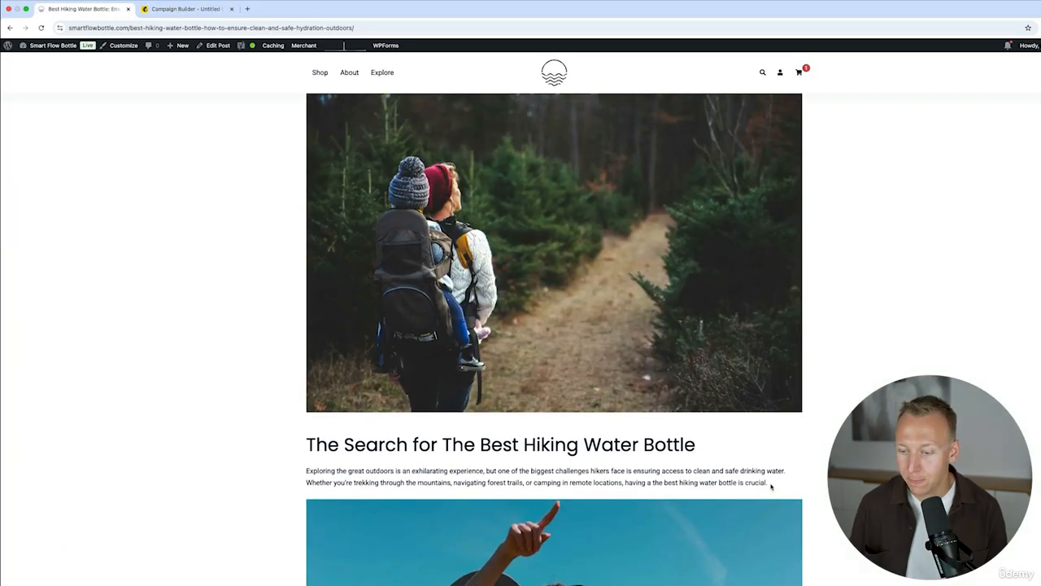
drag(772, 486, 262, 474)
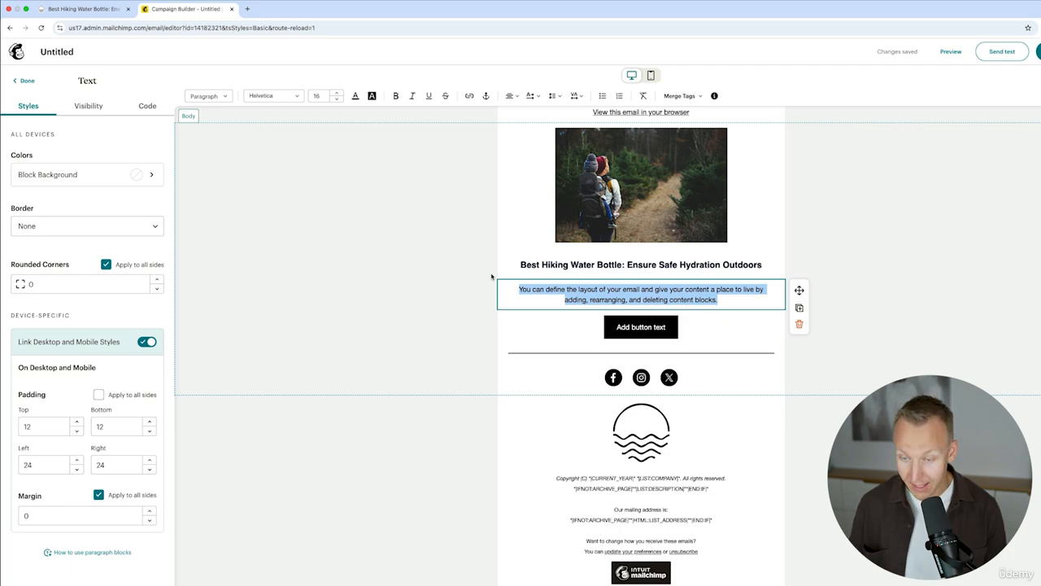
text(Exploring the great outdoors is an exhilarating experience, but one of the biggest challenges hikers face is ensuring access to clean and safe drinking water. Whether you're trekking through the mountains, navigating forest trails, or camping in remote locations, having a the best hiking water bottle is crucial.)
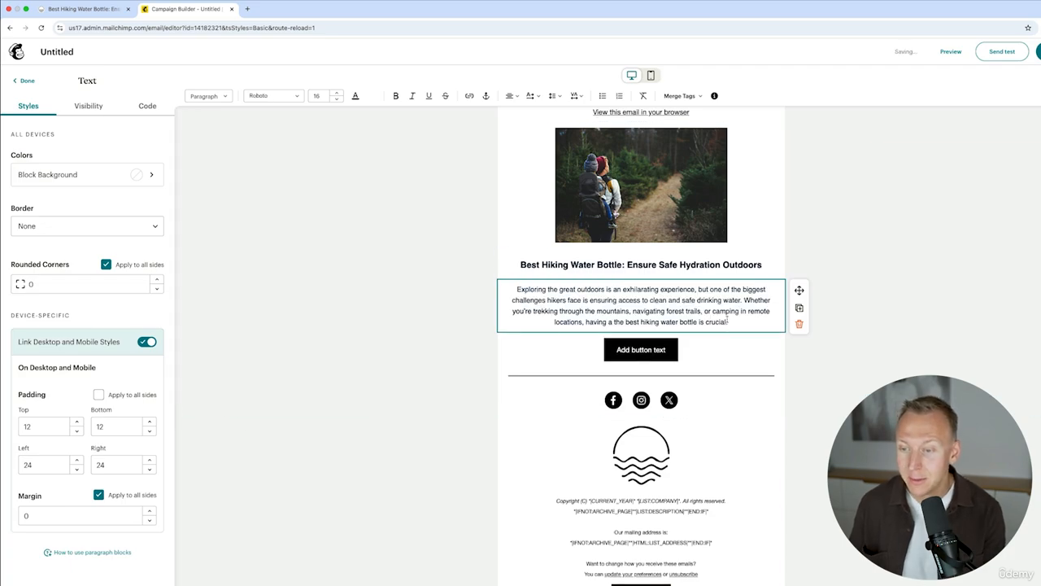
Delete the paragraph's last sentence so it ends with 'water...'.
drag(739, 323, 741, 300)
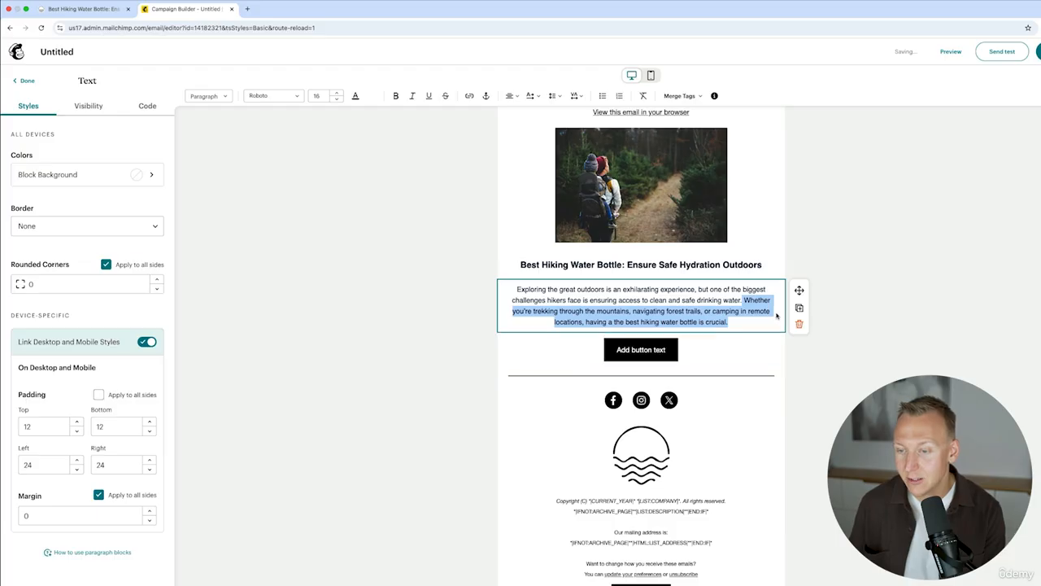
key(BackSpace)
text(..)
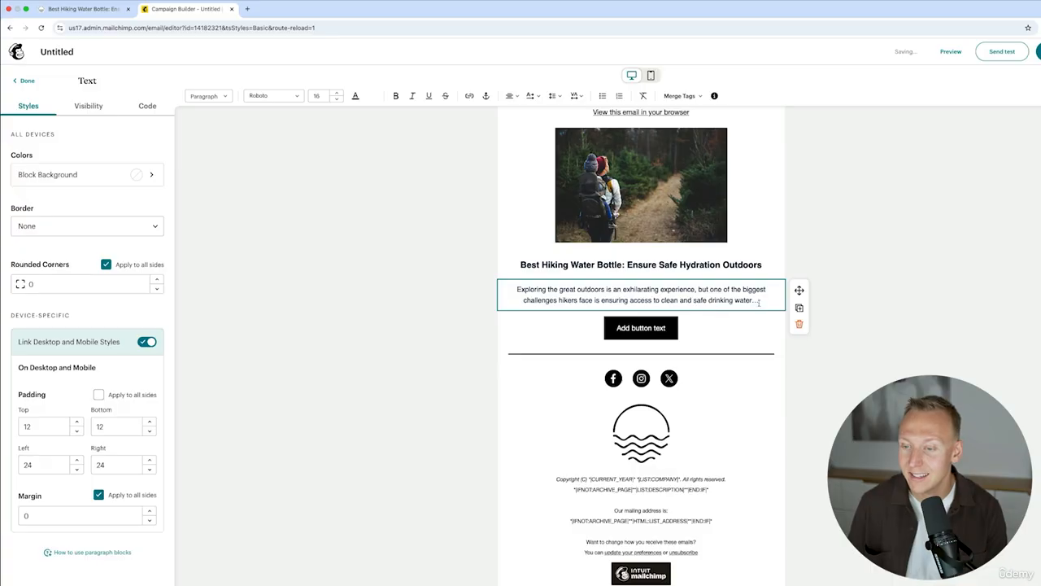
Label the button 'Read More' and link it to the hiking water bottle post URL.
click(557, 322)
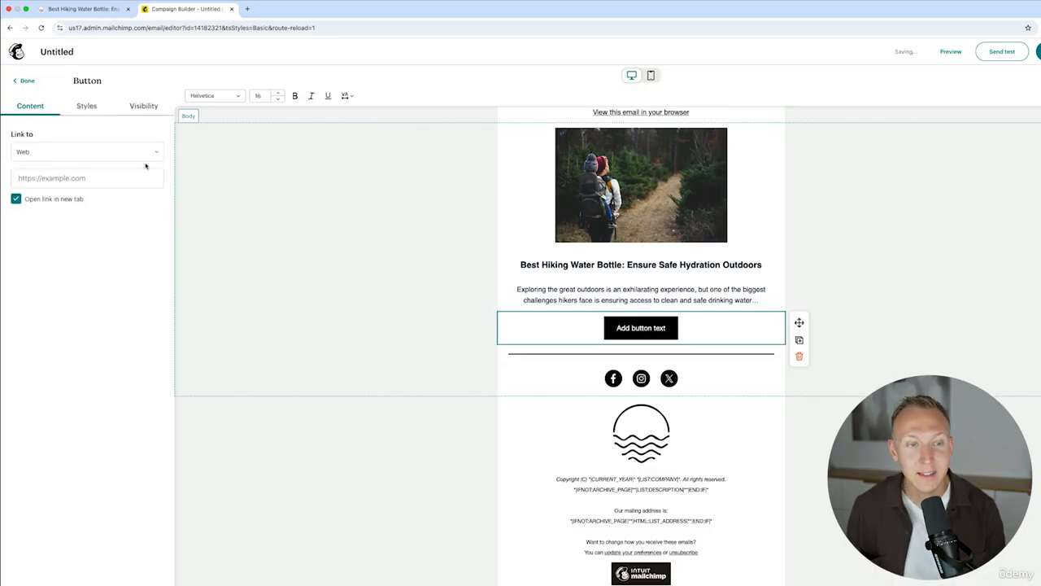
text(Read More)
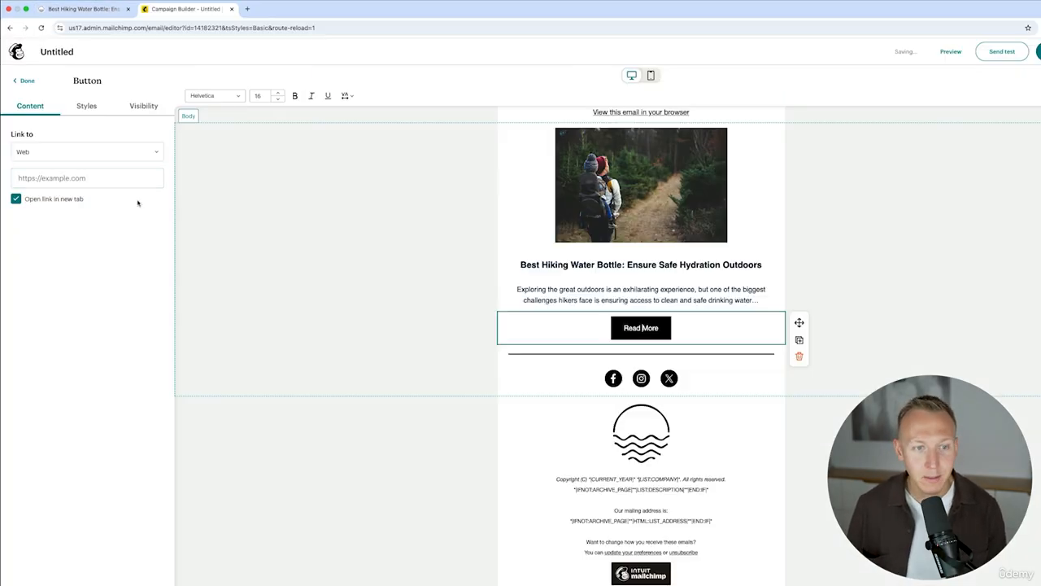
click(88, 177)
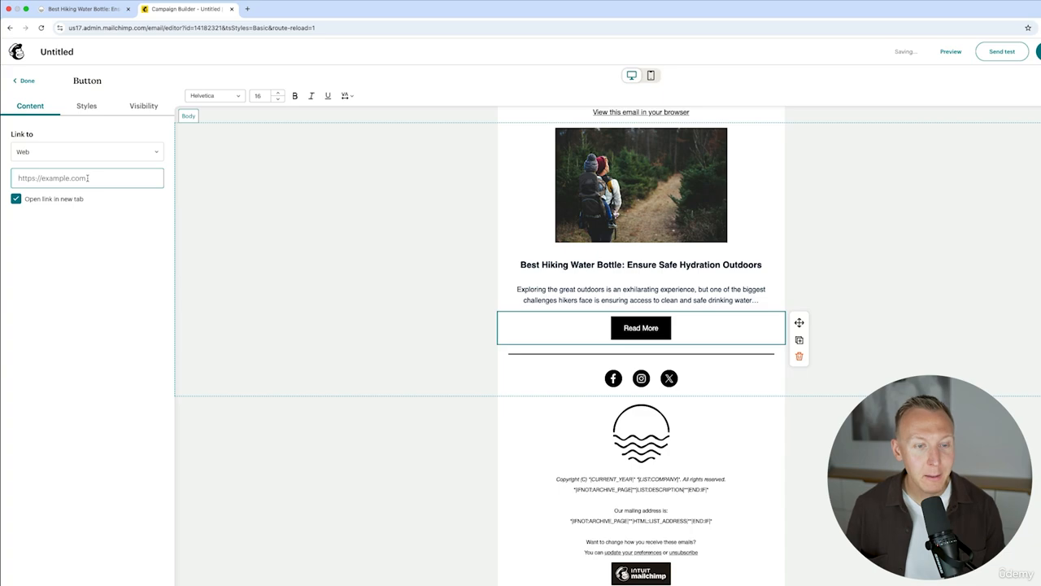
key(super+v)
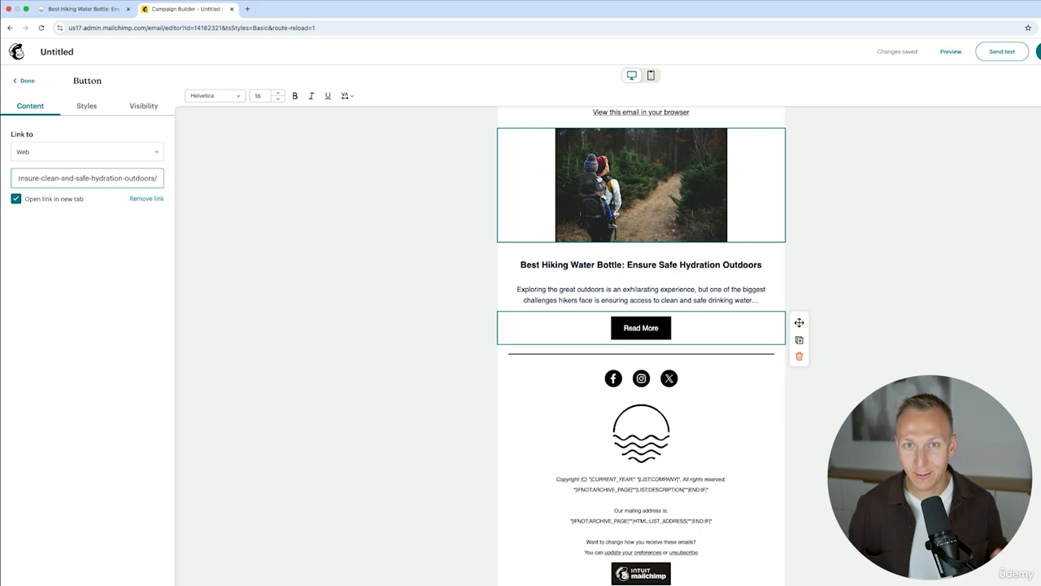
click(713, 376)
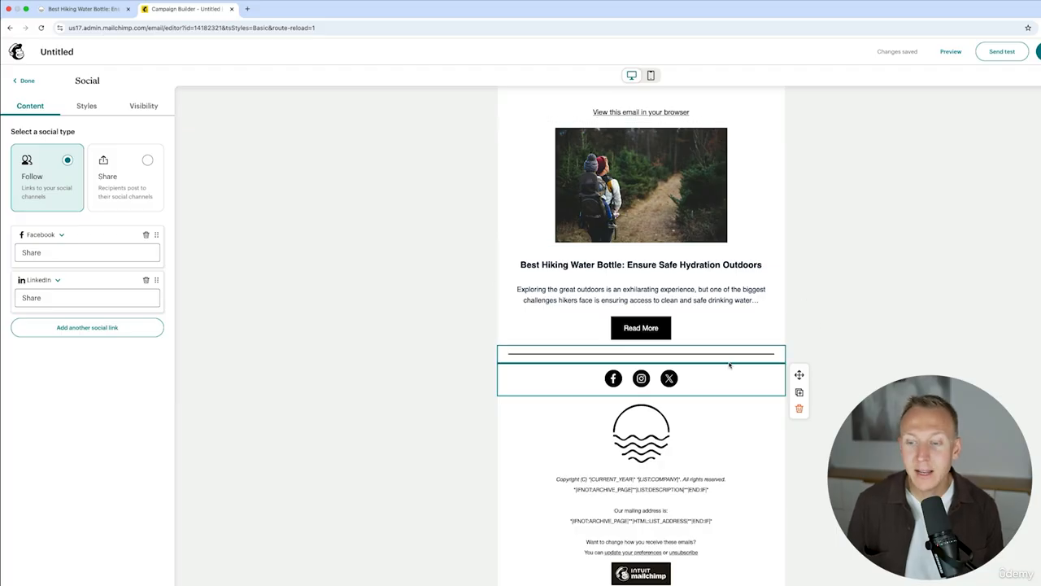
Delete the social icons block and scale the footer logo down to 10%.
click(799, 409)
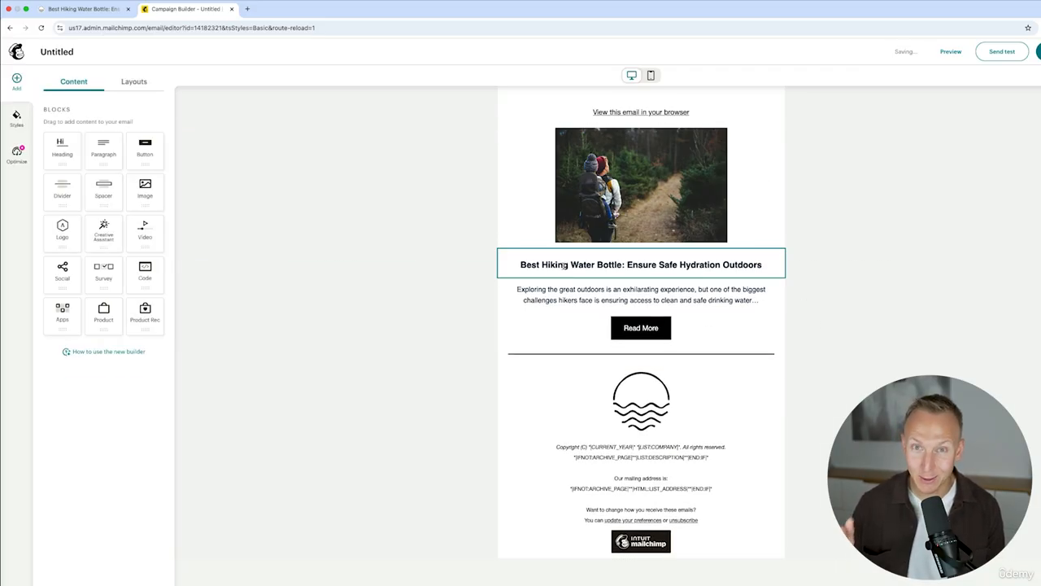
click(639, 391)
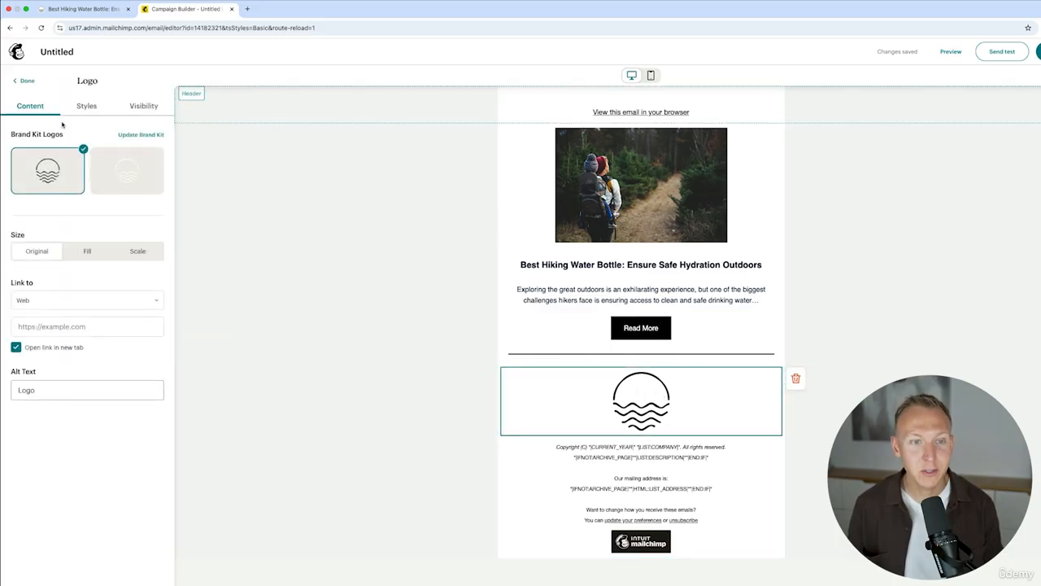
click(130, 252)
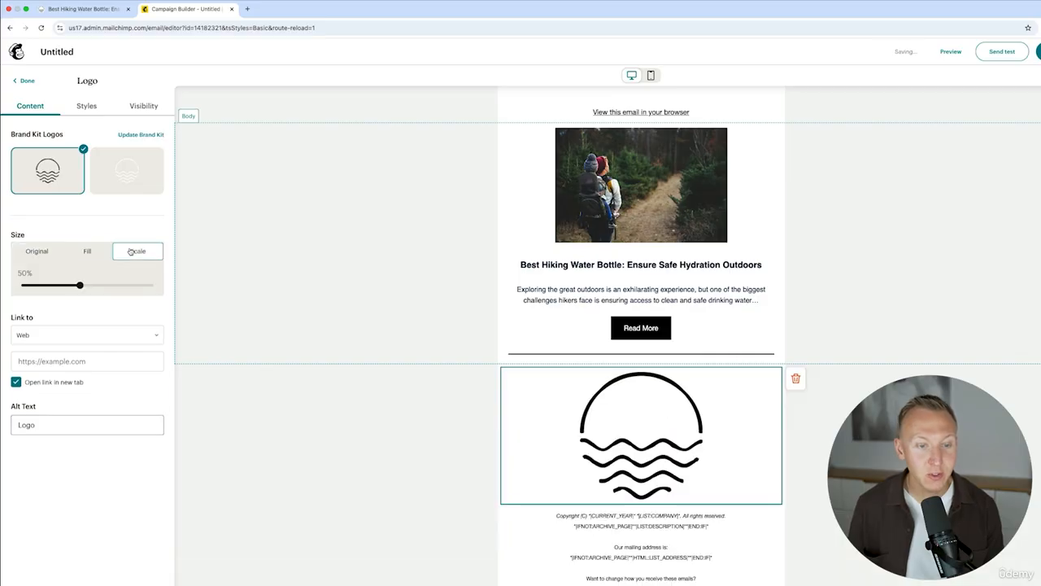
drag(80, 286, 19, 294)
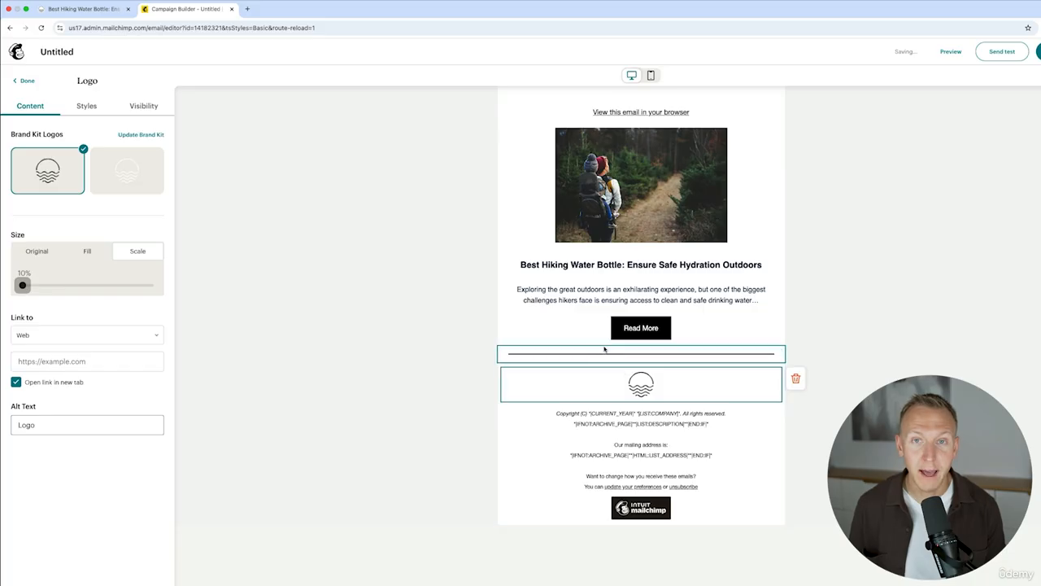
click(81, 361)
text(https://)
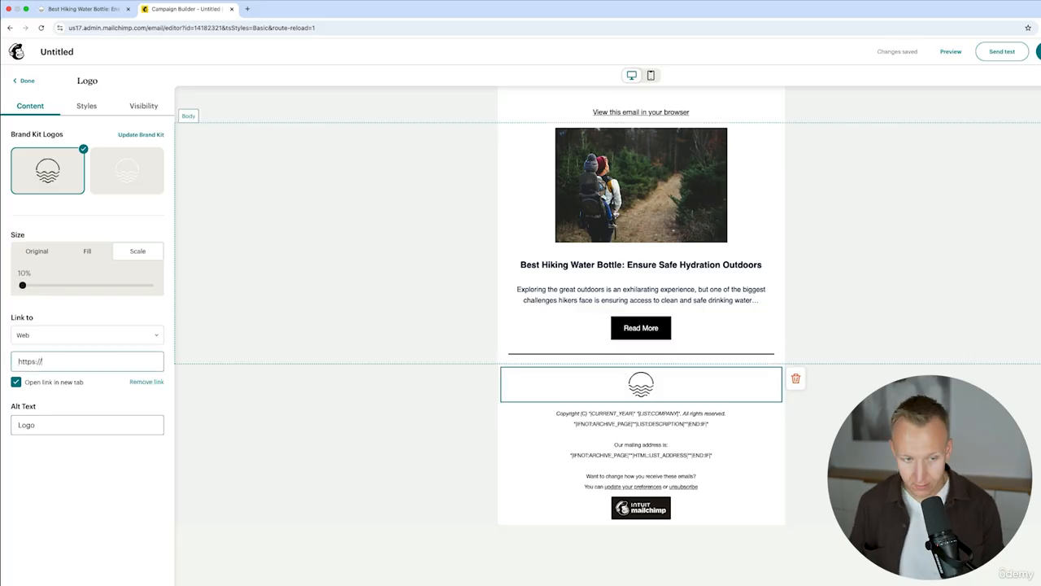
text(smartflowbottle.com)
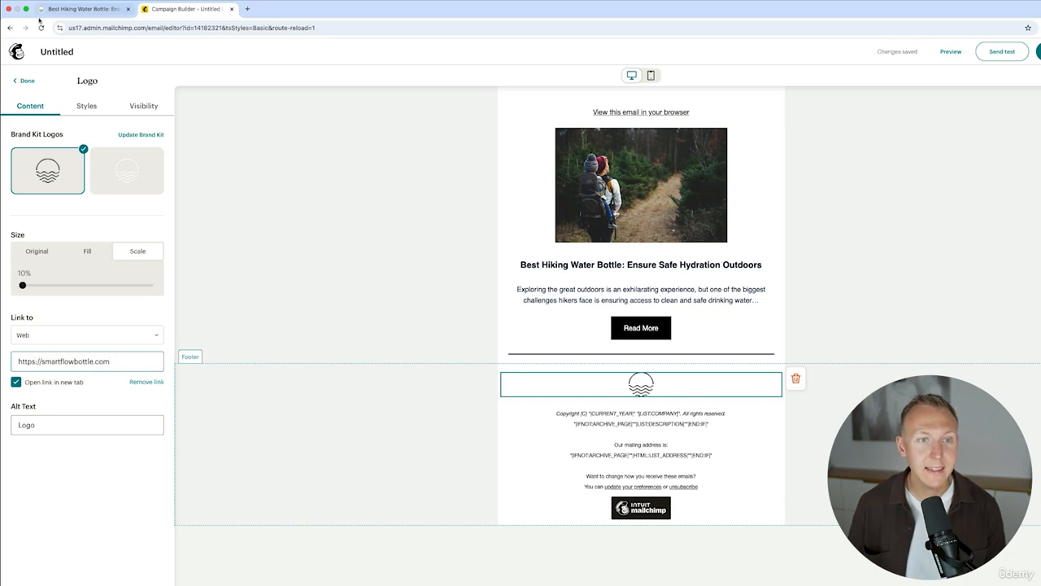
click(81, 9)
click(120, 27)
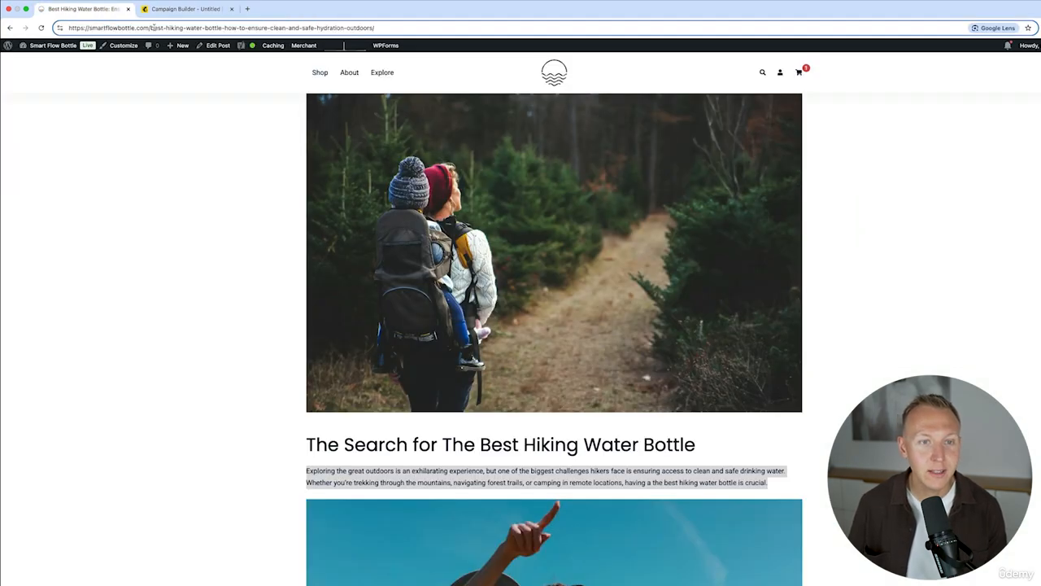
Send a test copy of the campaign email to your own e-mail address.
drag(151, 28, 67, 28)
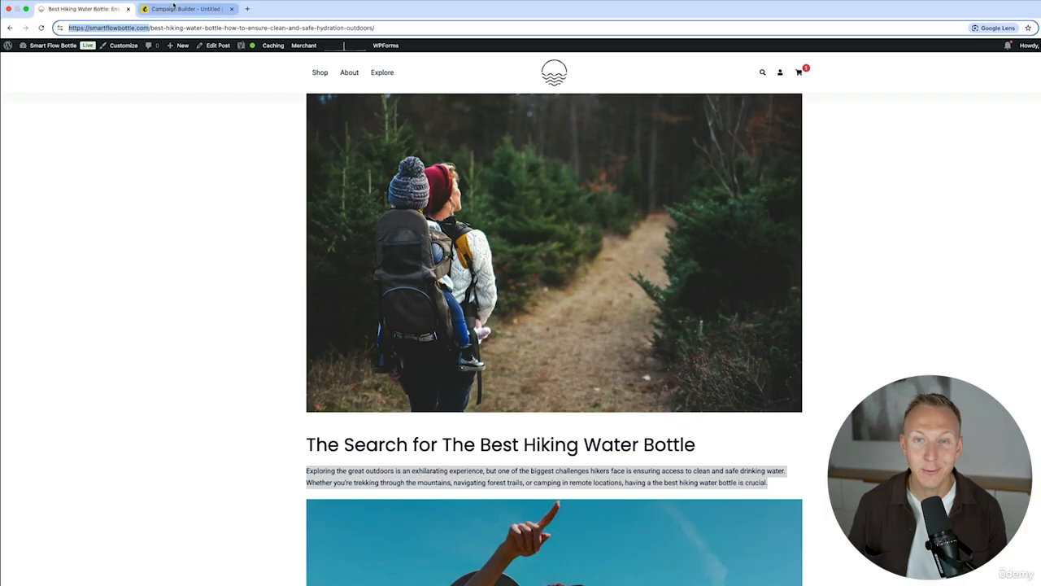
click(175, 8)
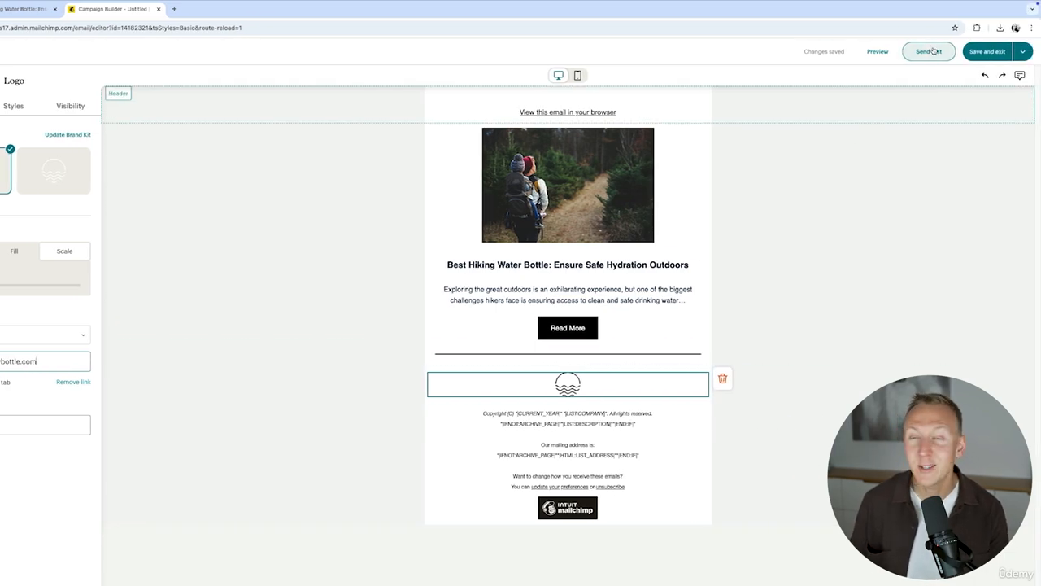
click(929, 52)
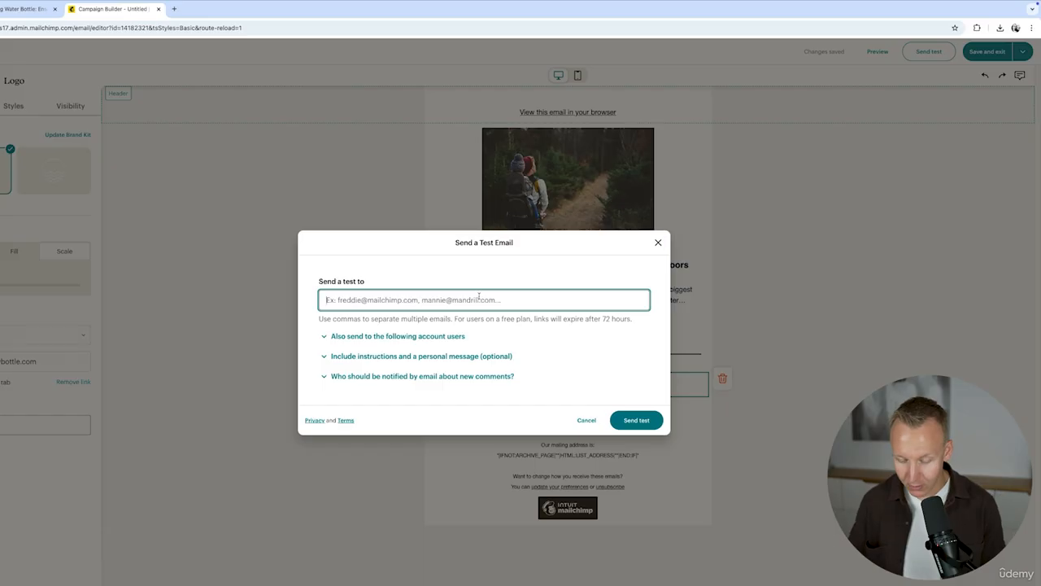
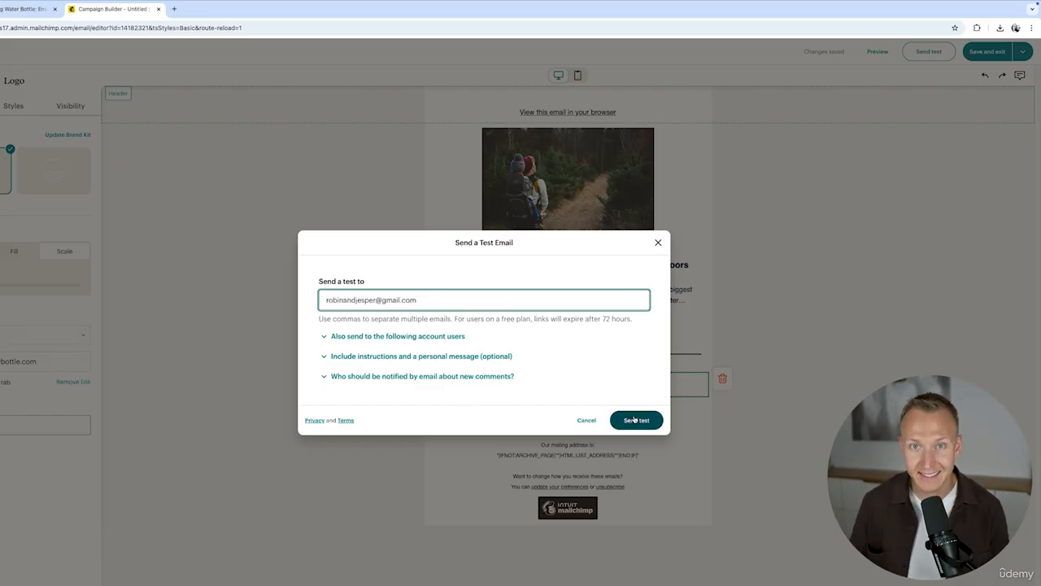
click(635, 419)
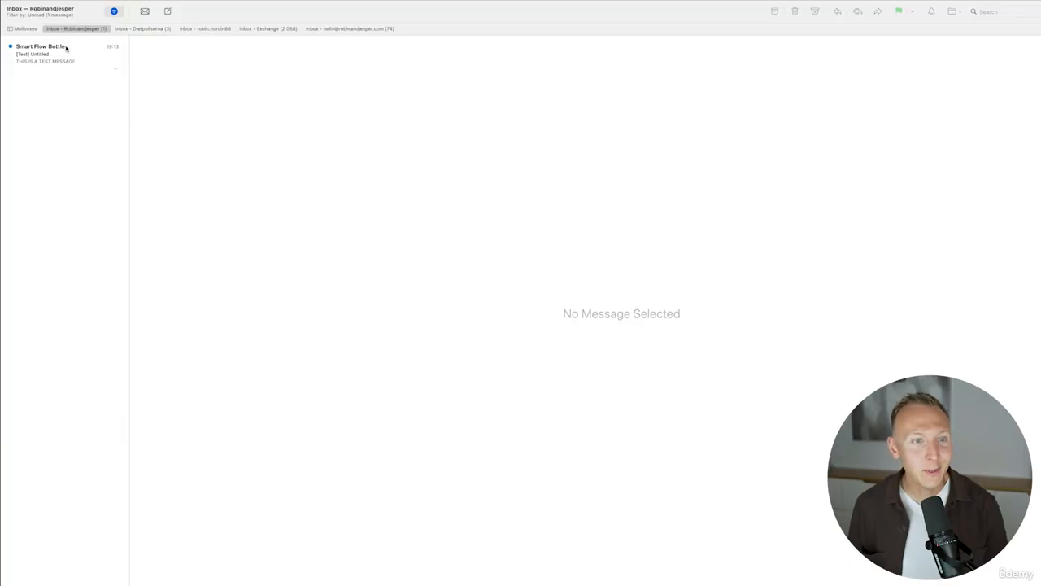
Open the Smart Flow Bottle test email and load its blocked photo and logo images.
click(61, 53)
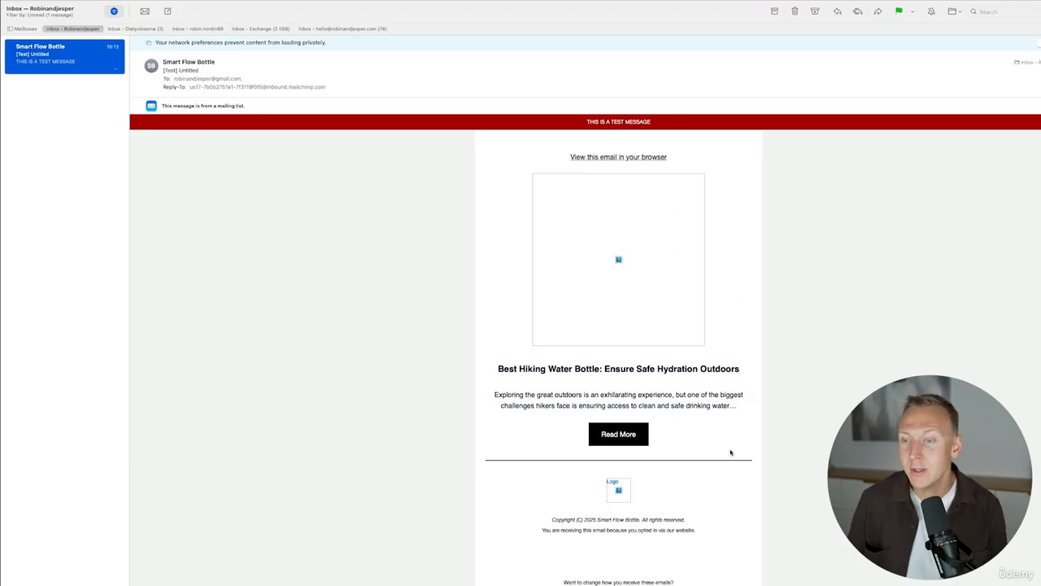
scroll(686, 424, down, 1)
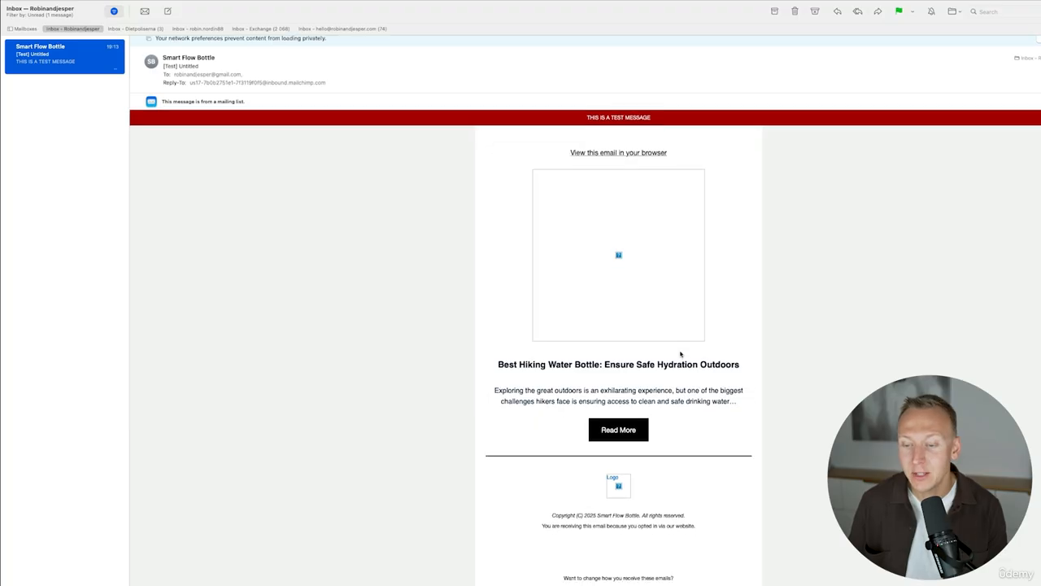
scroll(682, 355, up, 1)
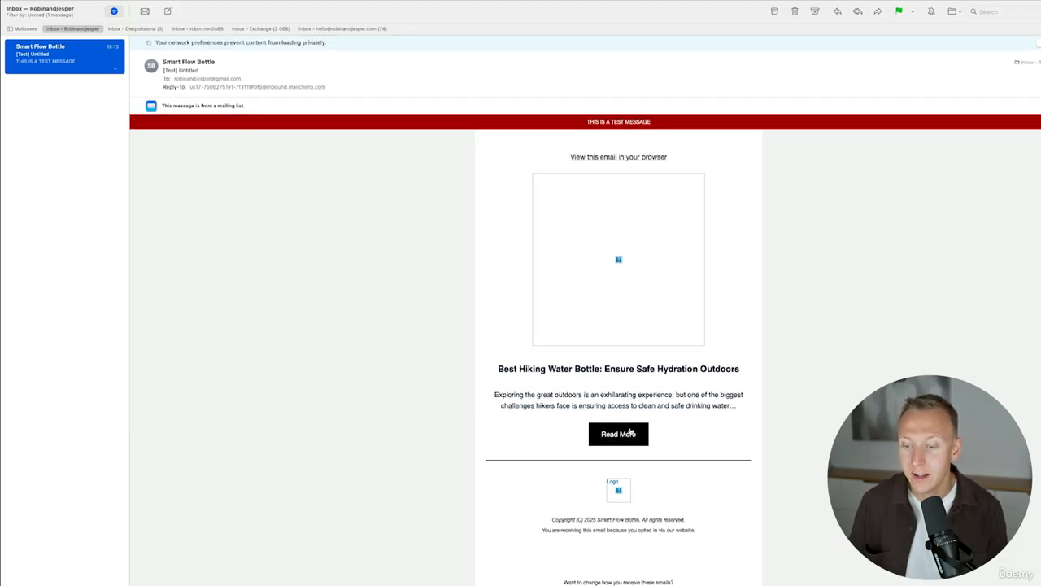
click(499, 369)
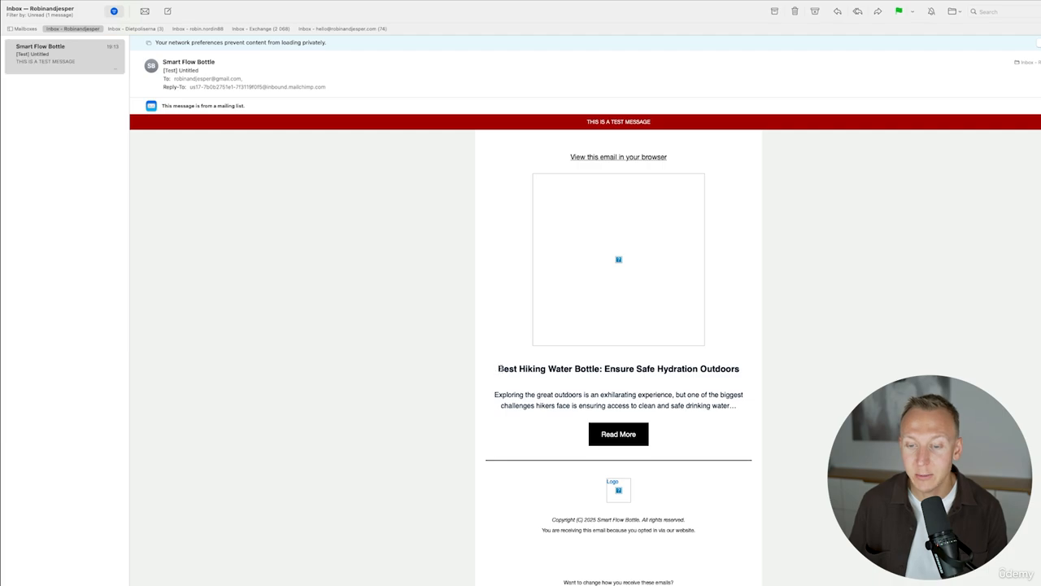
drag(499, 369, 703, 369)
click(735, 231)
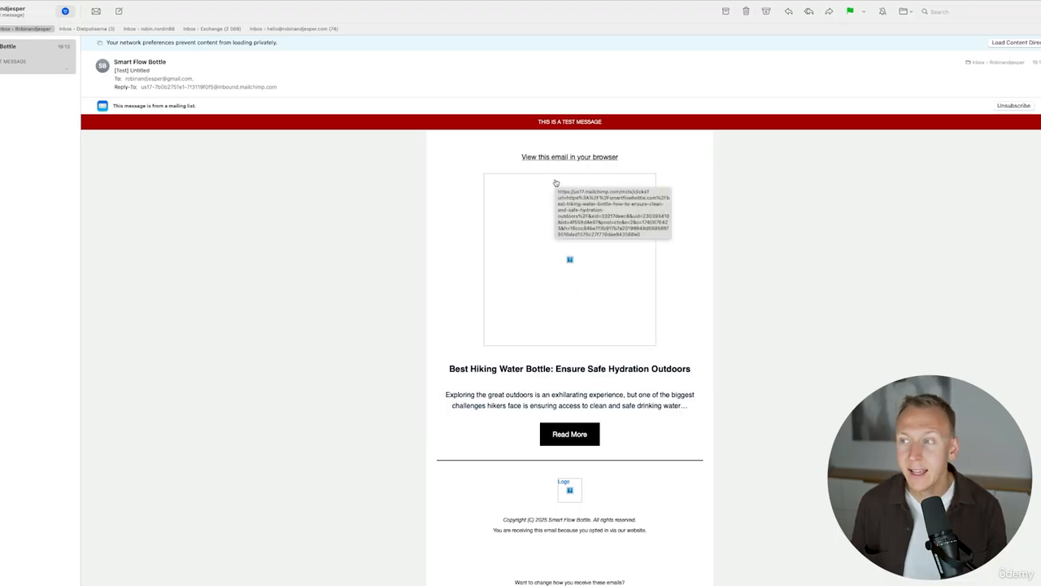
click(988, 43)
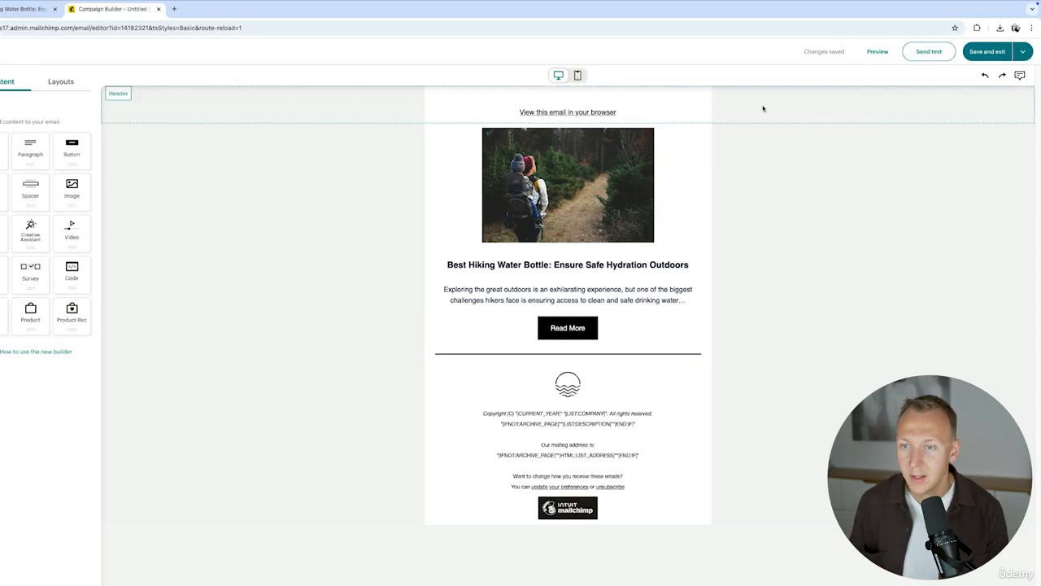
Save the email design and exit the Mailchimp campaign builder.
click(982, 52)
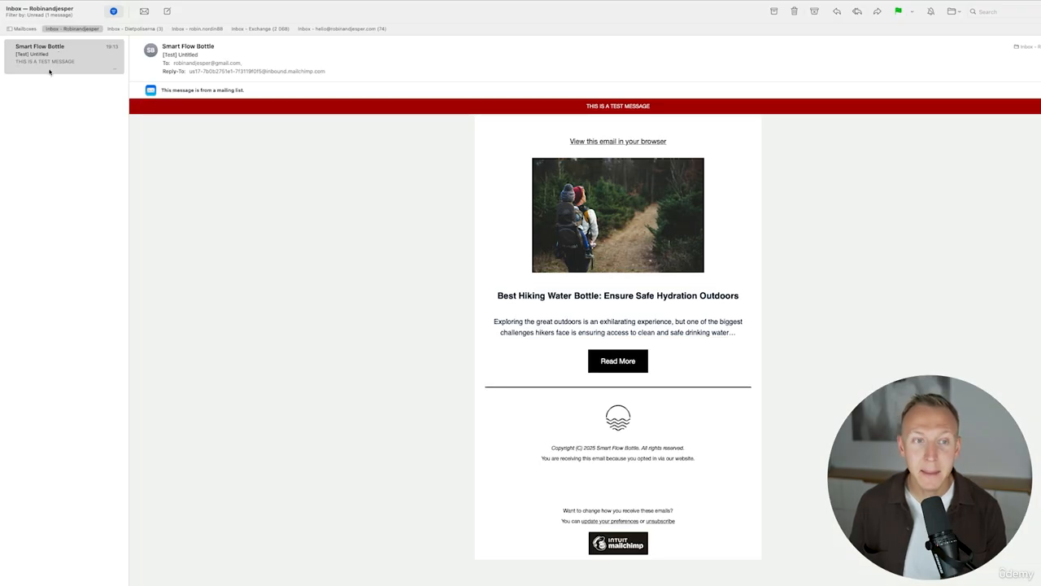
Show the Smart Flow Bottle sender's contact details in the test email header.
click(215, 47)
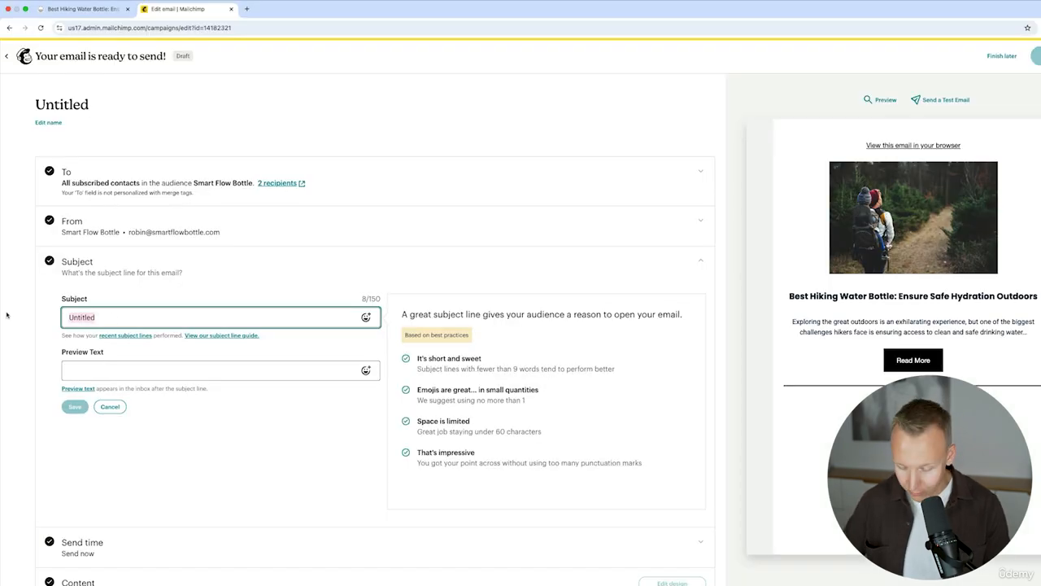
Save the subject 'Best Hiking Water Bottle Tested' with preview text promising the best adventure bottle.
text(Best )
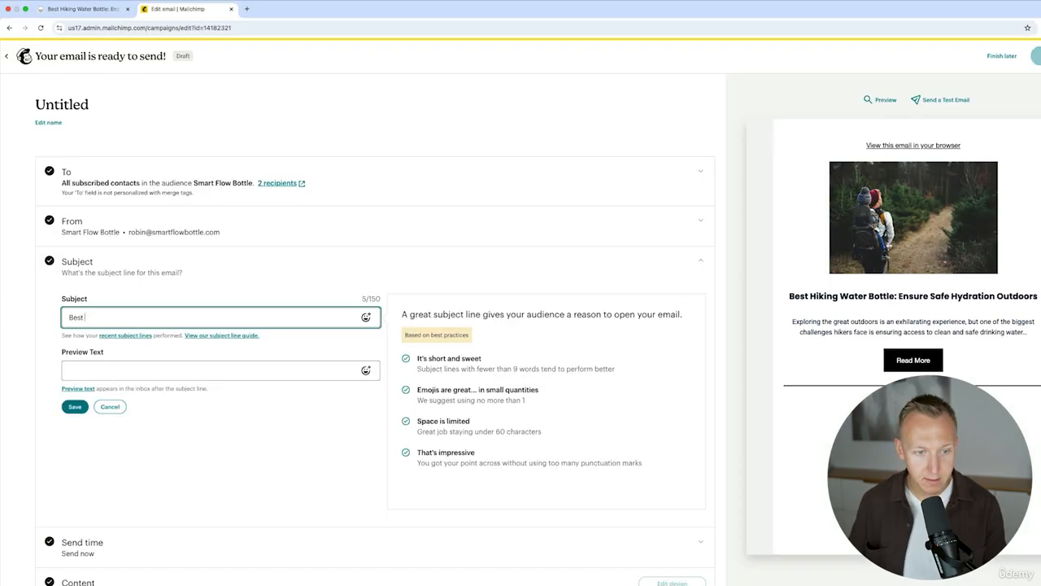
text(Hiking Water Bo)
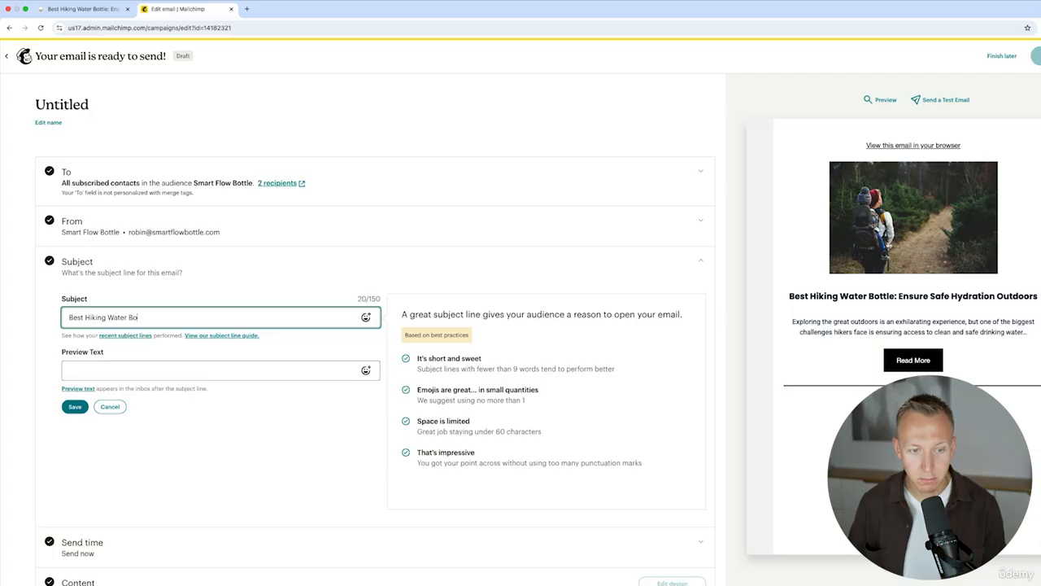
text(ttle Tested!)
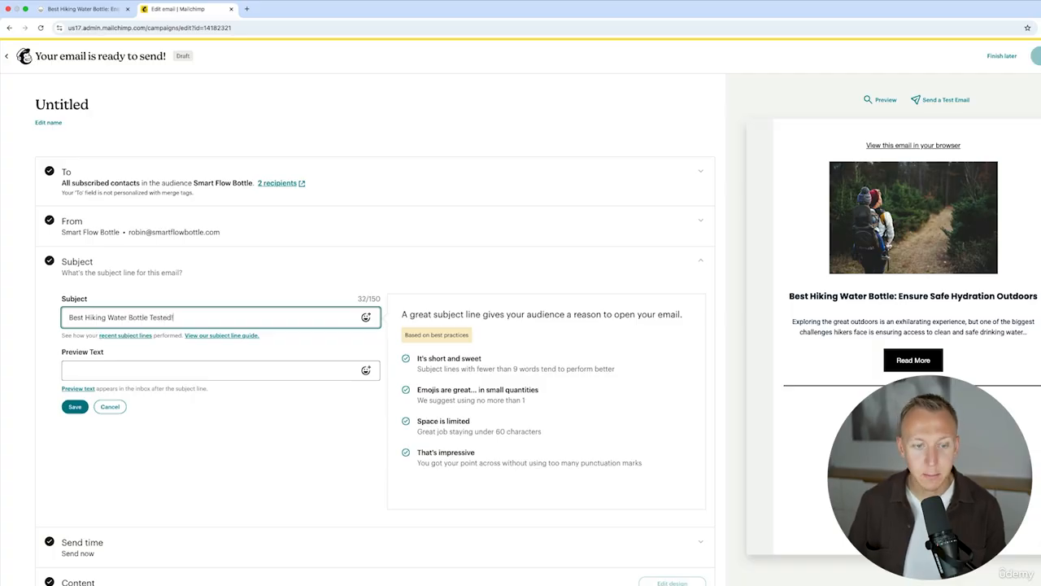
key(Tab)
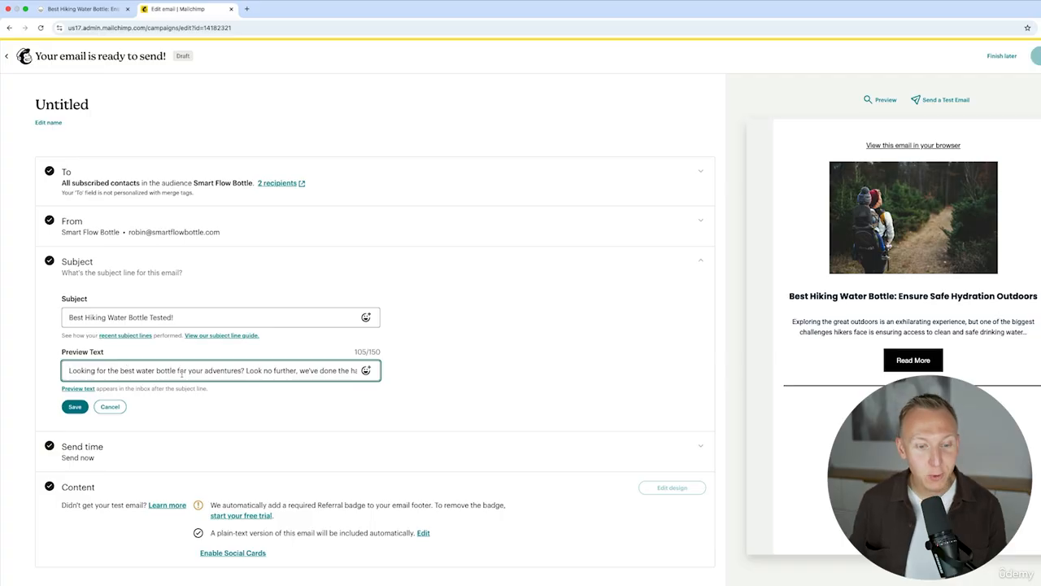
drag(244, 371, 355, 374)
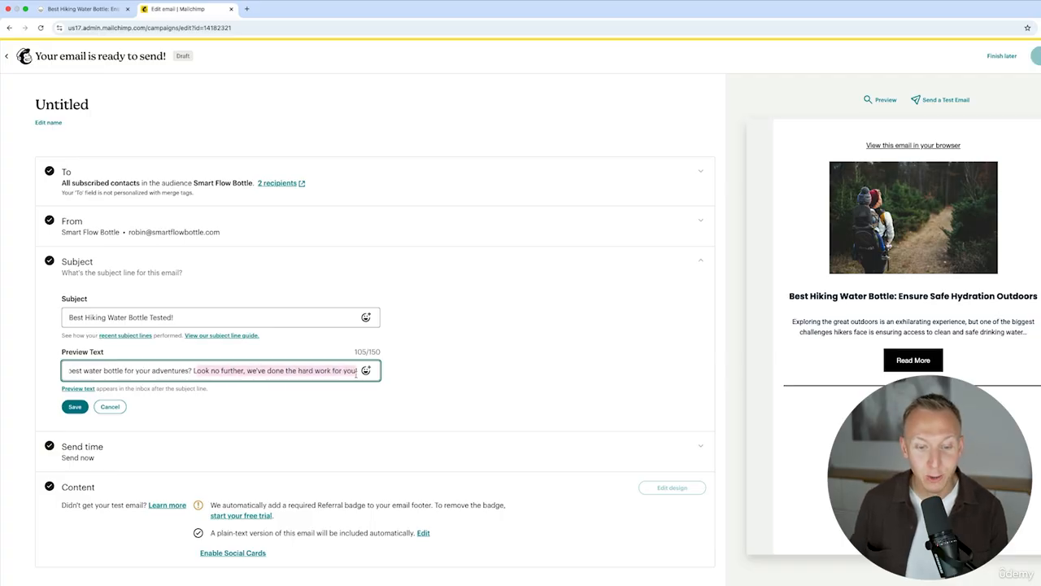
click(312, 372)
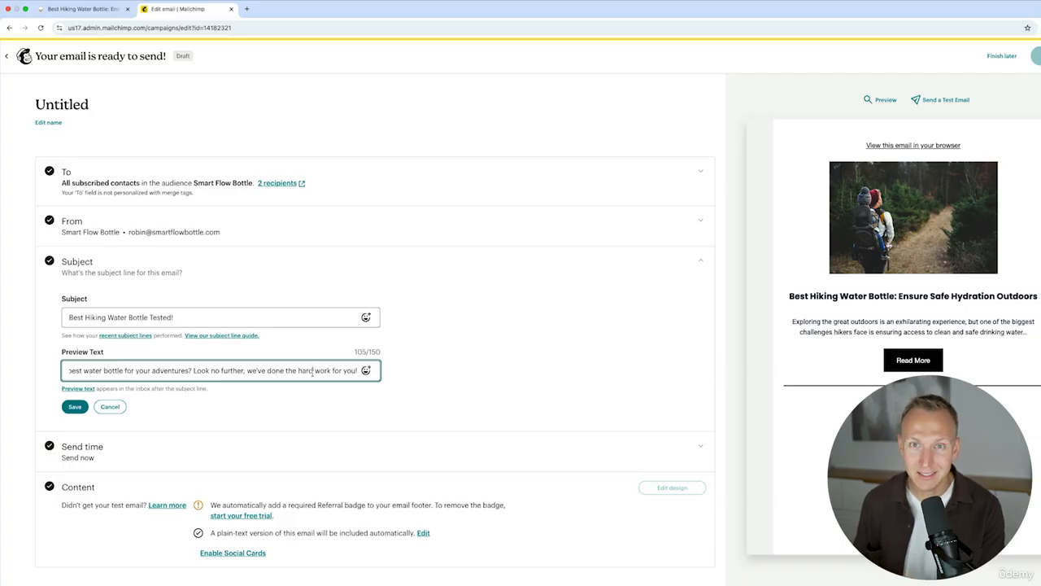
click(74, 406)
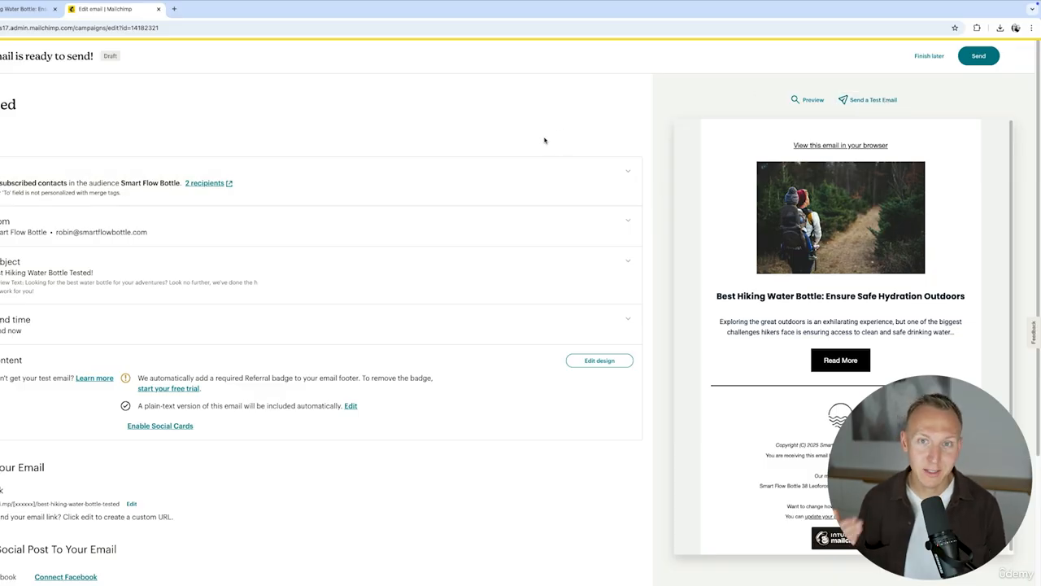
Send the campaign now and confirm sending it to the audience.
click(981, 57)
click(594, 380)
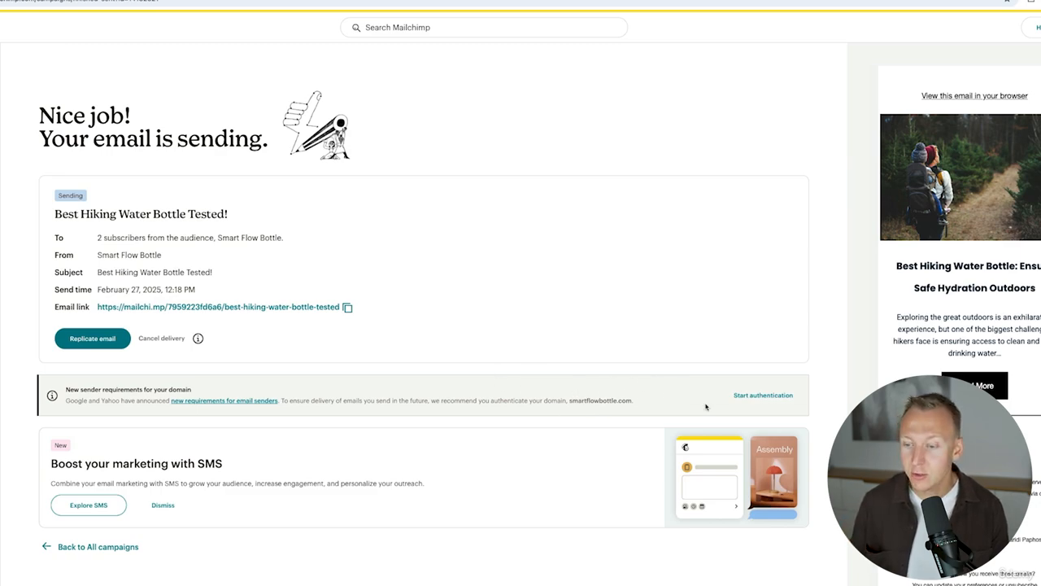
Authenticate the smartflowbottle.com domain through the domain host until the DNS records are created.
click(779, 396)
click(525, 392)
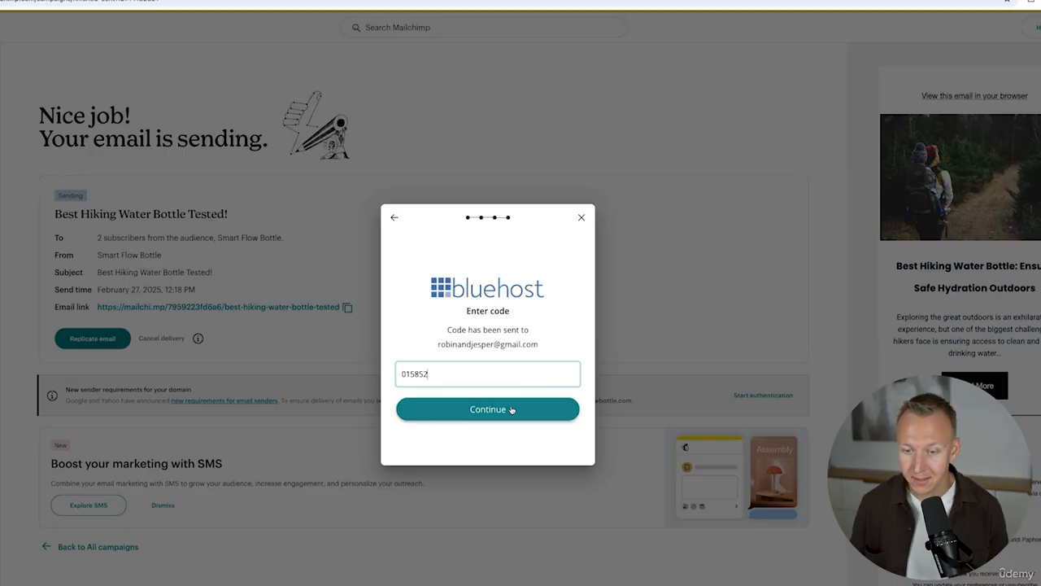
click(512, 409)
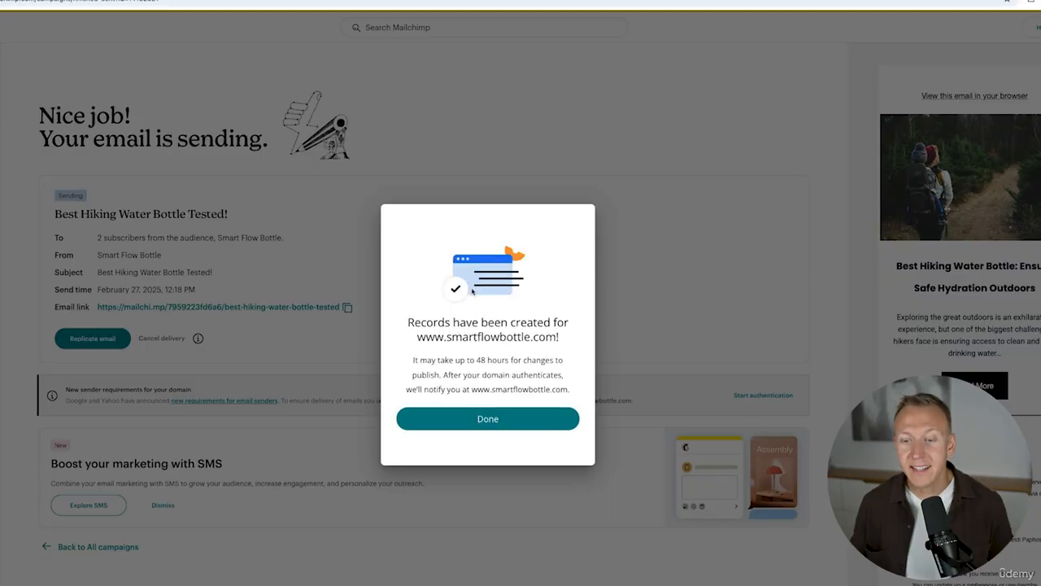
click(492, 419)
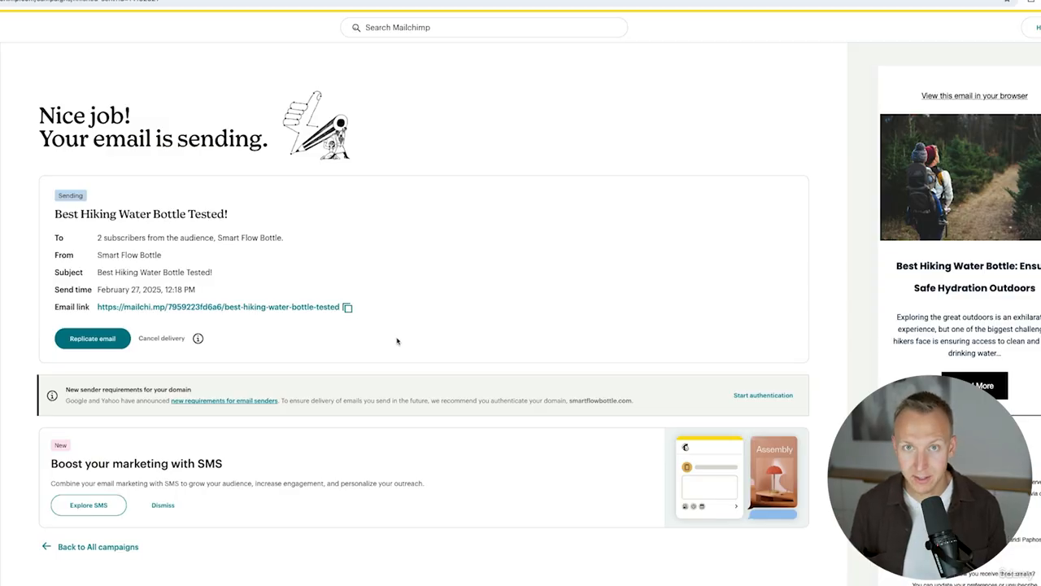
Open Reports under Analytics for the Smart Flow Bottle audience.
click(0, 336)
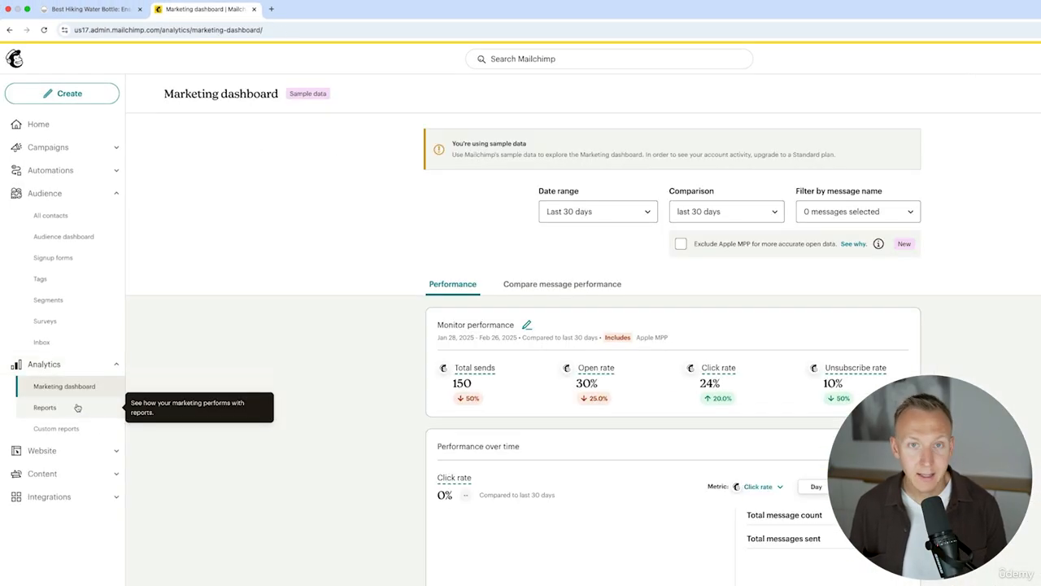
click(78, 406)
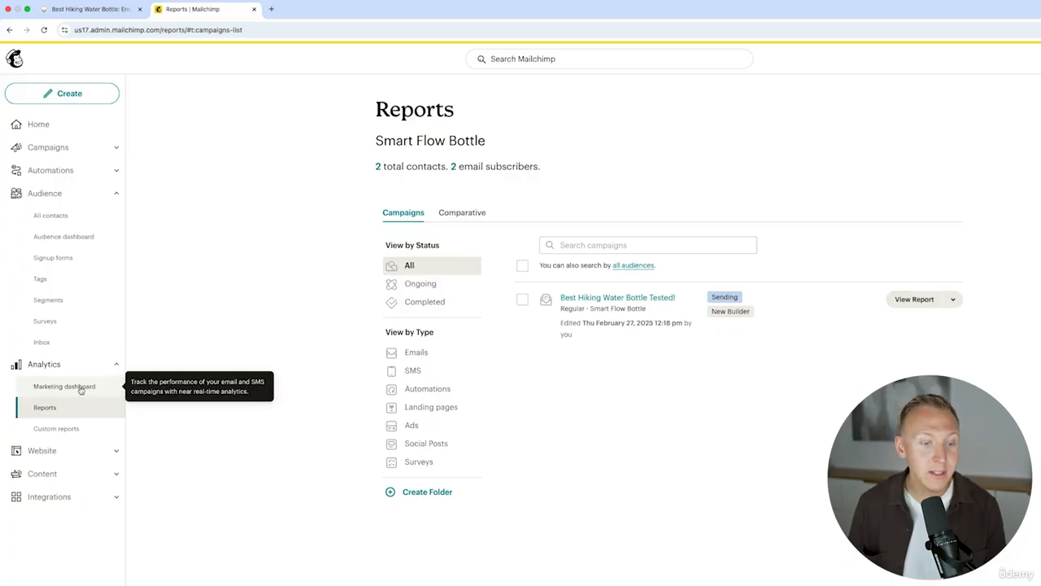
View the 'Best Hiking Water Bottle Tested!' report showing 2 successful deliveries.
click(916, 300)
scroll(345, 275, down, 2)
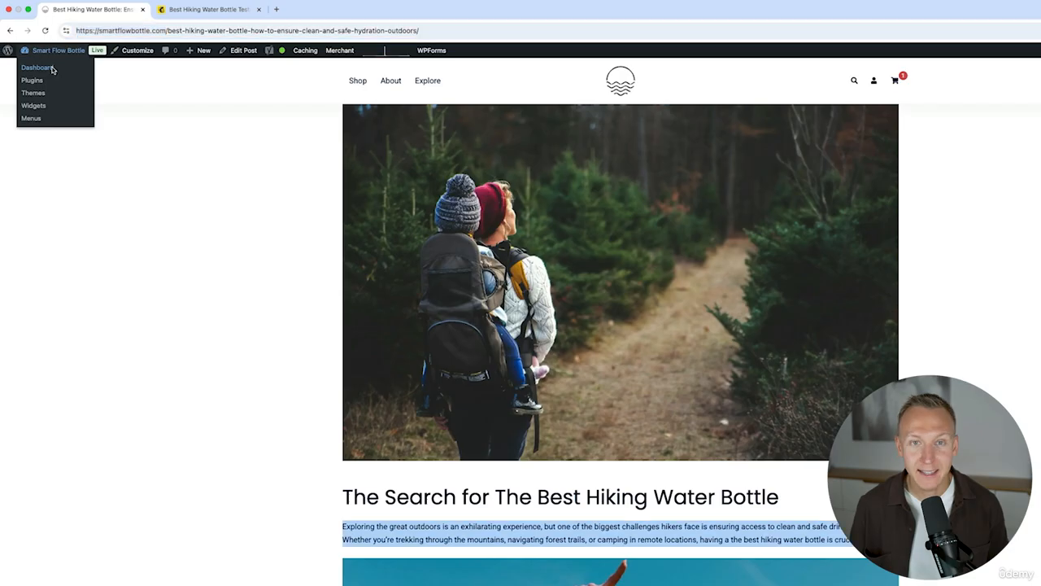
Change the WordPress profile e-mail to the new company address, save, and confirm the change.
click(51, 68)
mouse_move(29, 474)
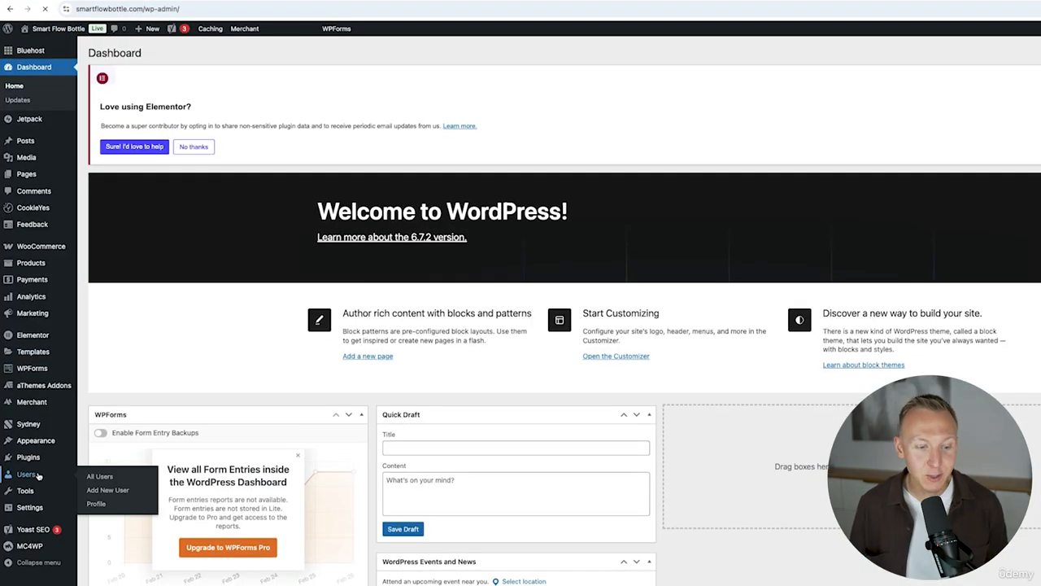
click(96, 504)
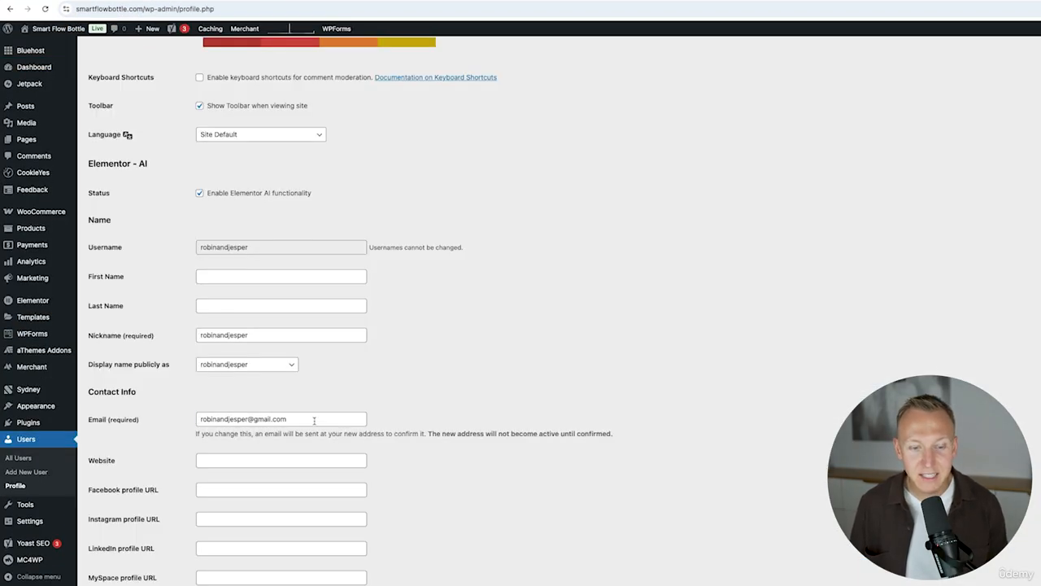
drag(318, 418, 187, 413)
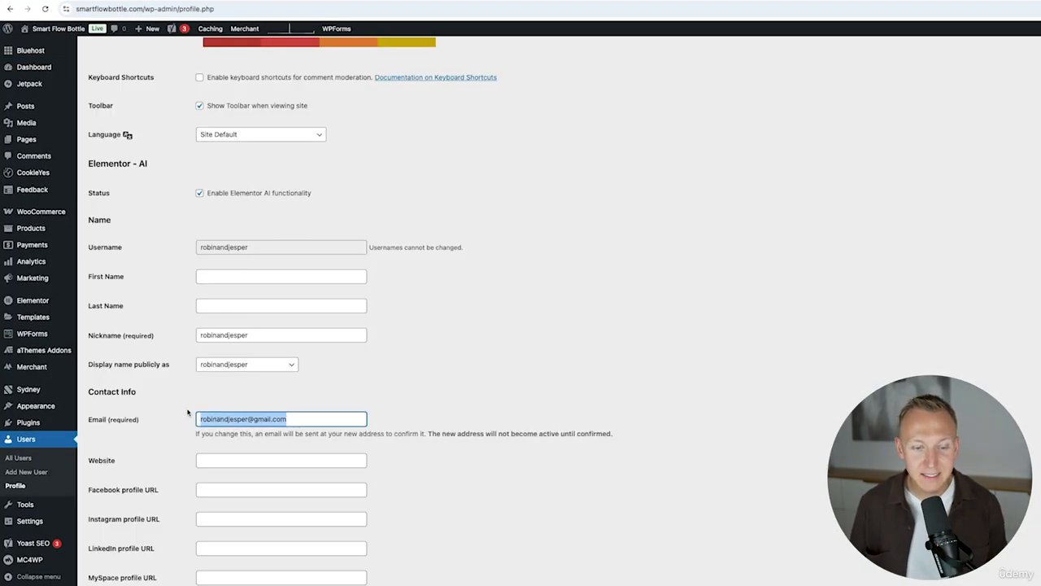
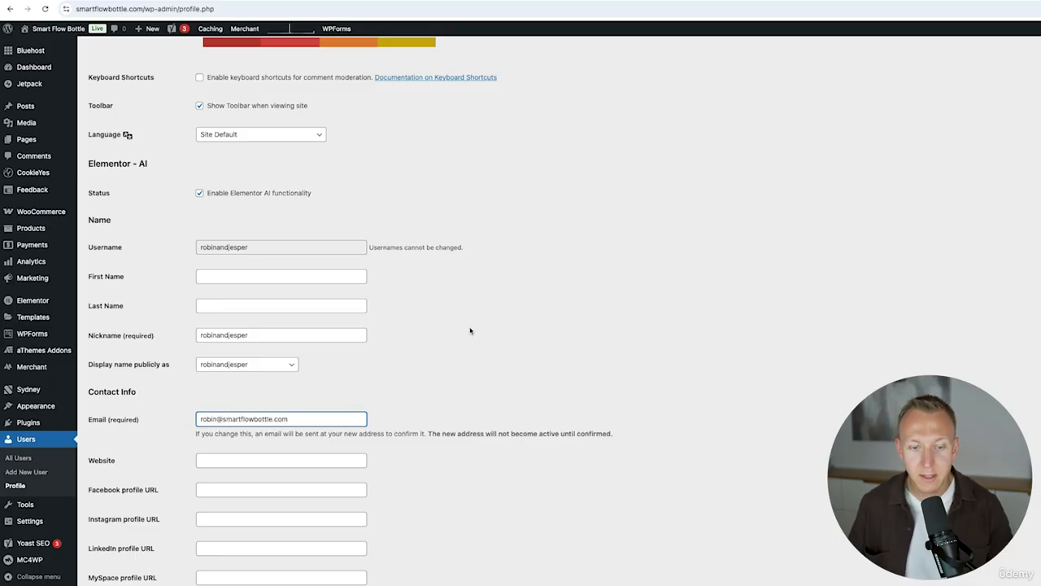
scroll(361, 274, down, 20)
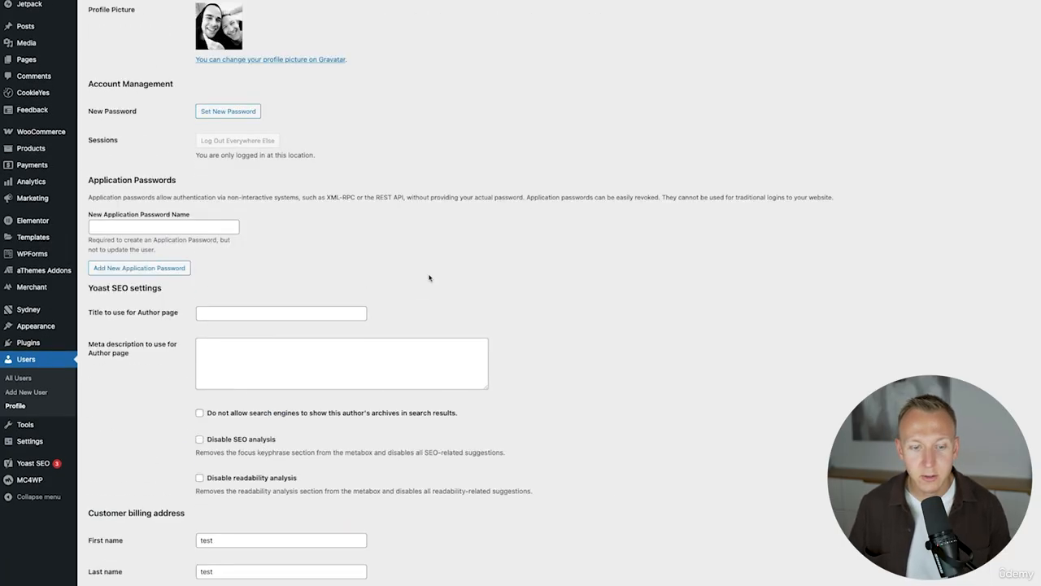
click(114, 537)
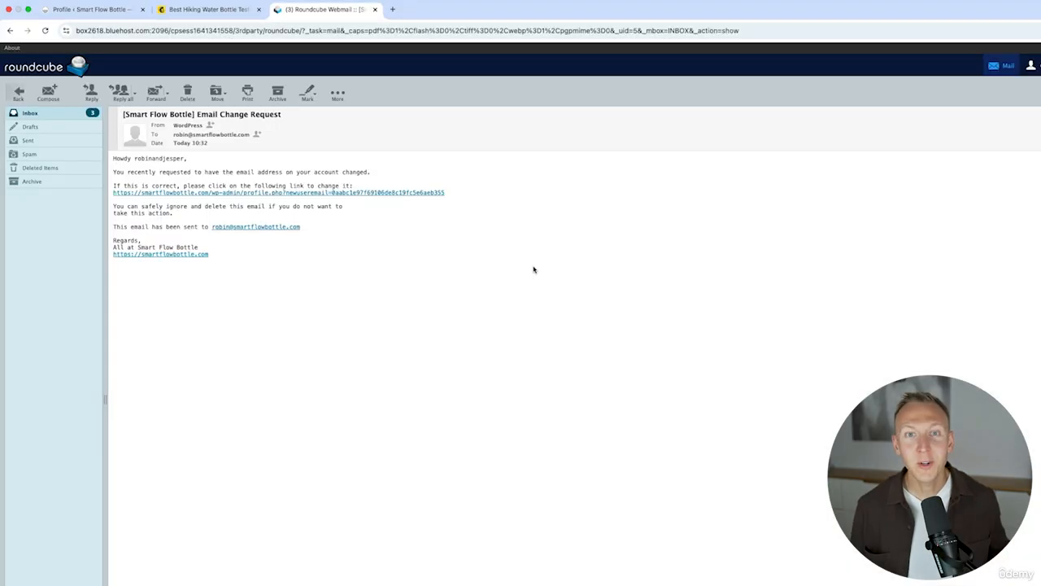
click(219, 193)
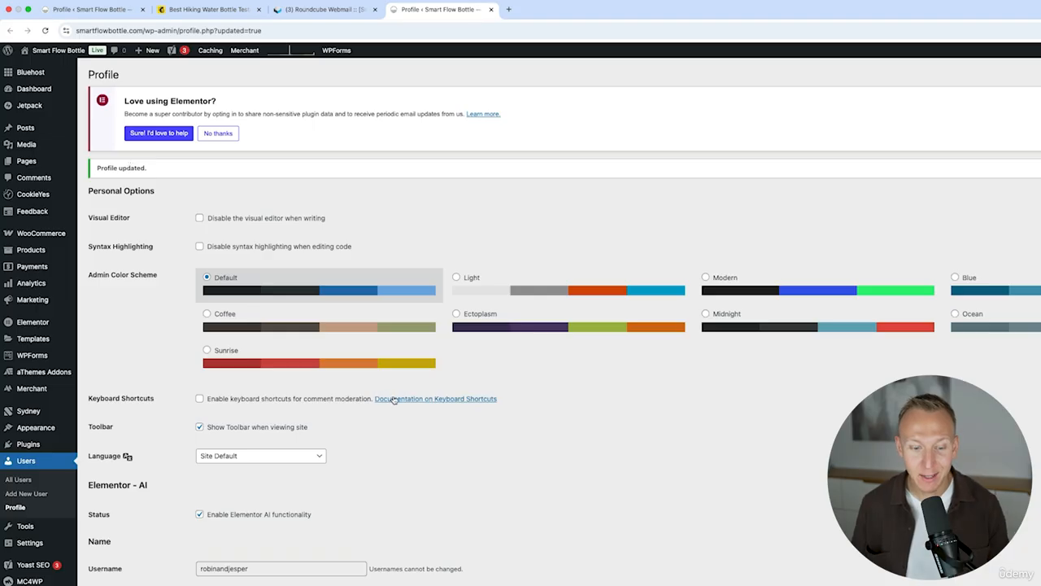
scroll(394, 399, down, 5)
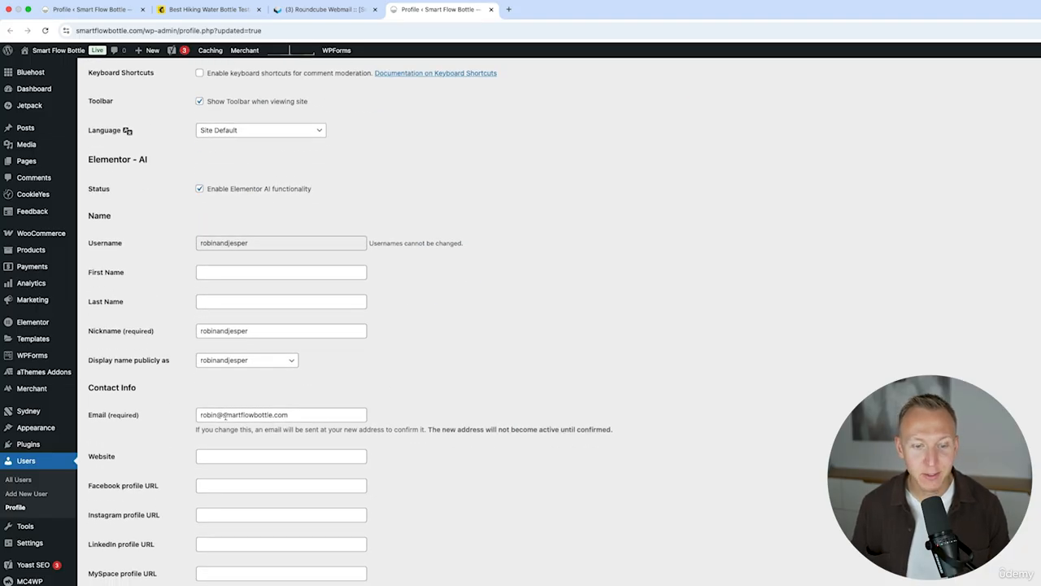